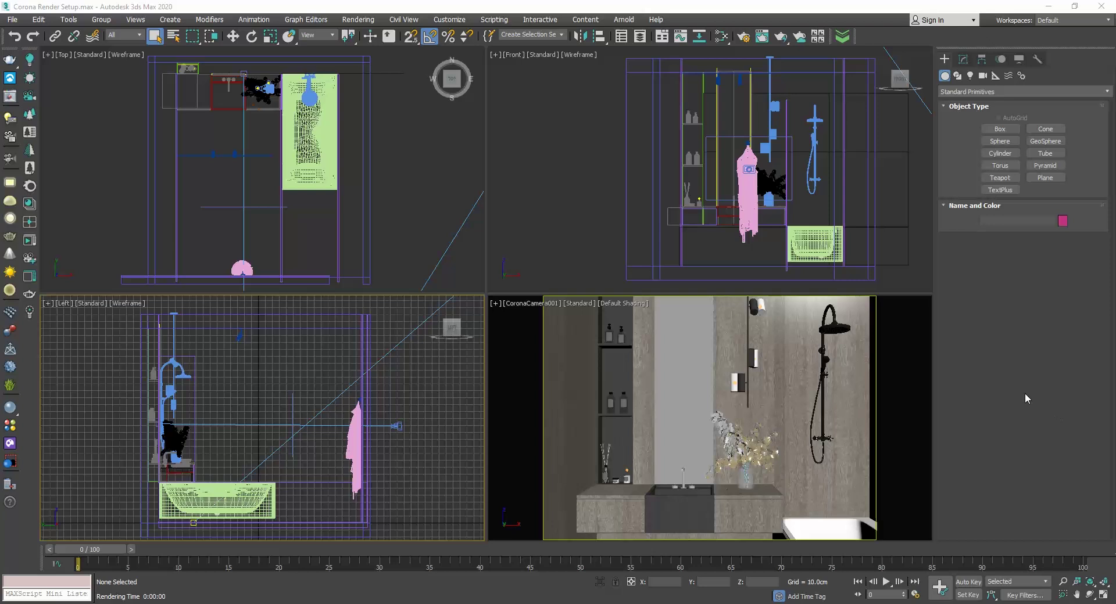
Make the Top, Front and Left viewports active one after another.
left_click(439, 159)
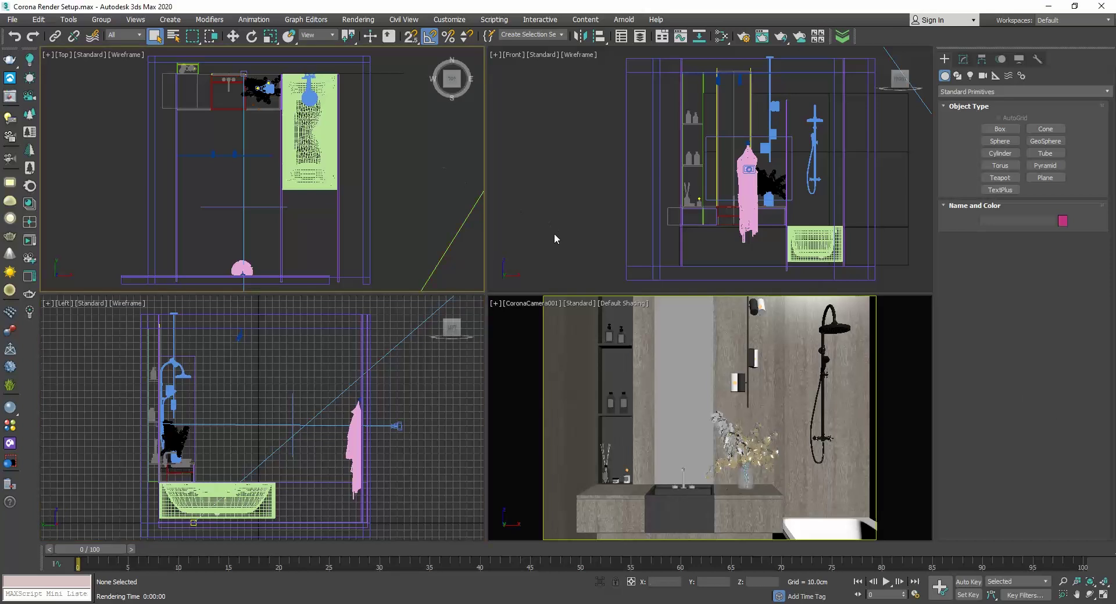
left_click(550, 206)
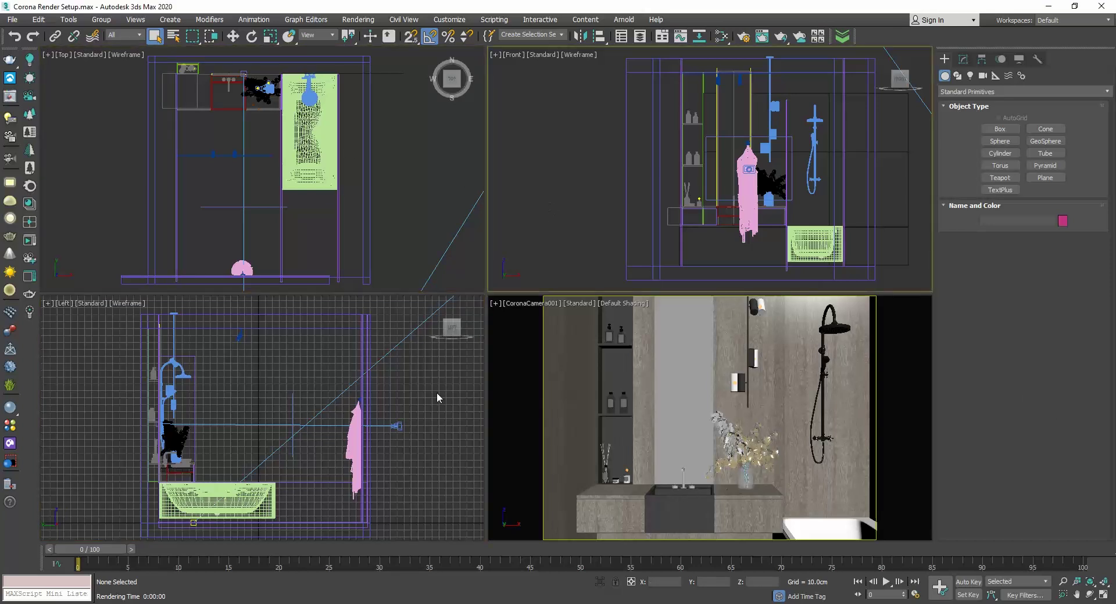
left_click(439, 398)
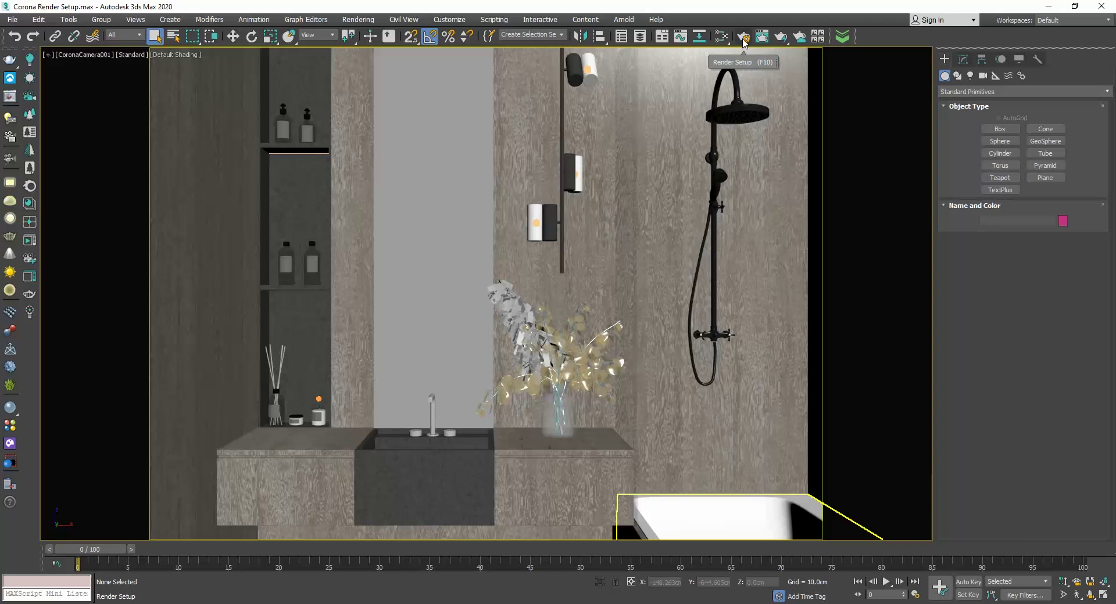
Open Render Setup, browse the Renderer, Render Elements, Raytracer and Advanced Lighting tabs, and return to Common.
left_click(743, 39)
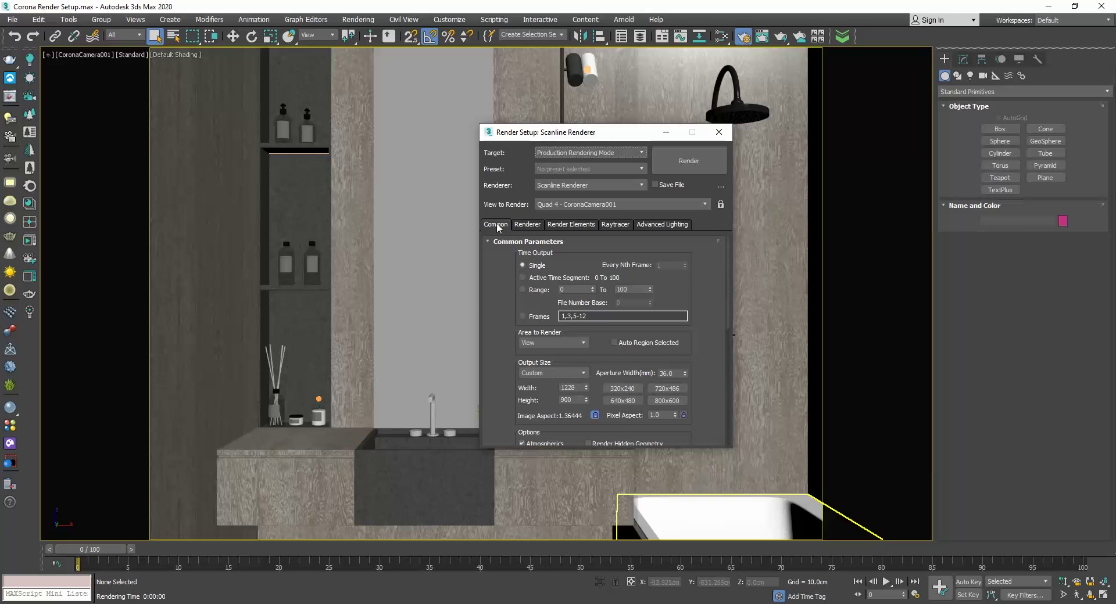
left_click(526, 225)
left_click(569, 225)
left_click(616, 226)
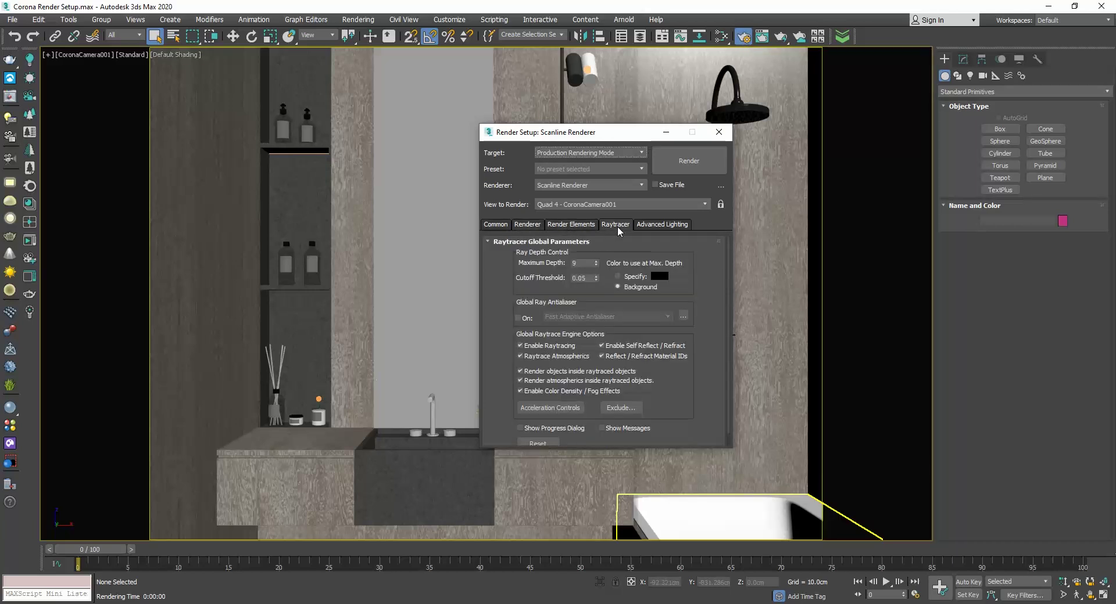
left_click(661, 225)
left_click(502, 226)
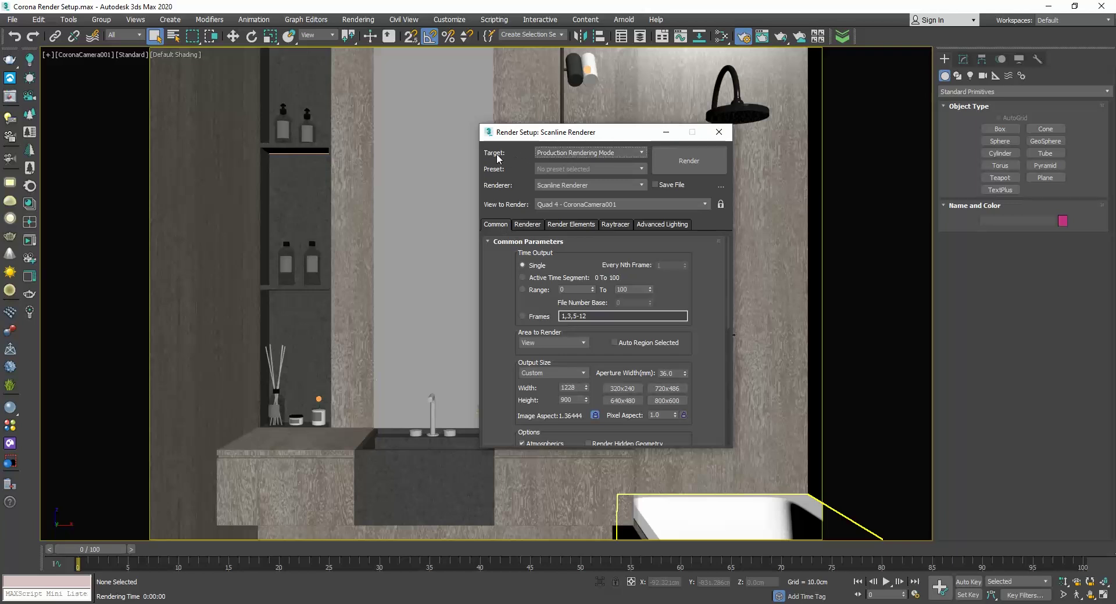
Switch the production renderer to CoronaRenderer.
left_click(568, 187)
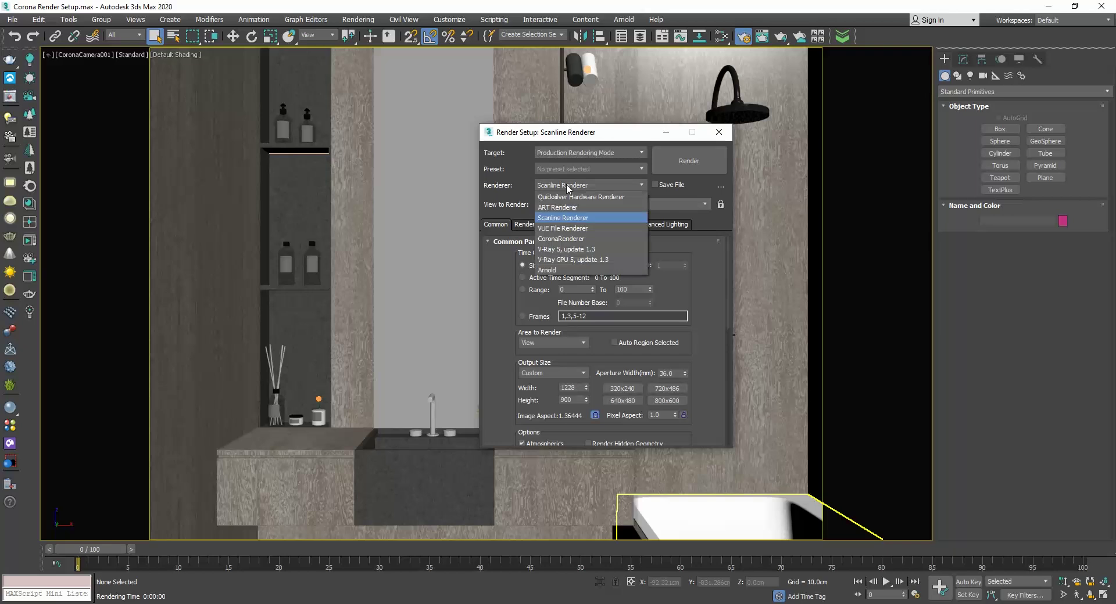
left_click(567, 238)
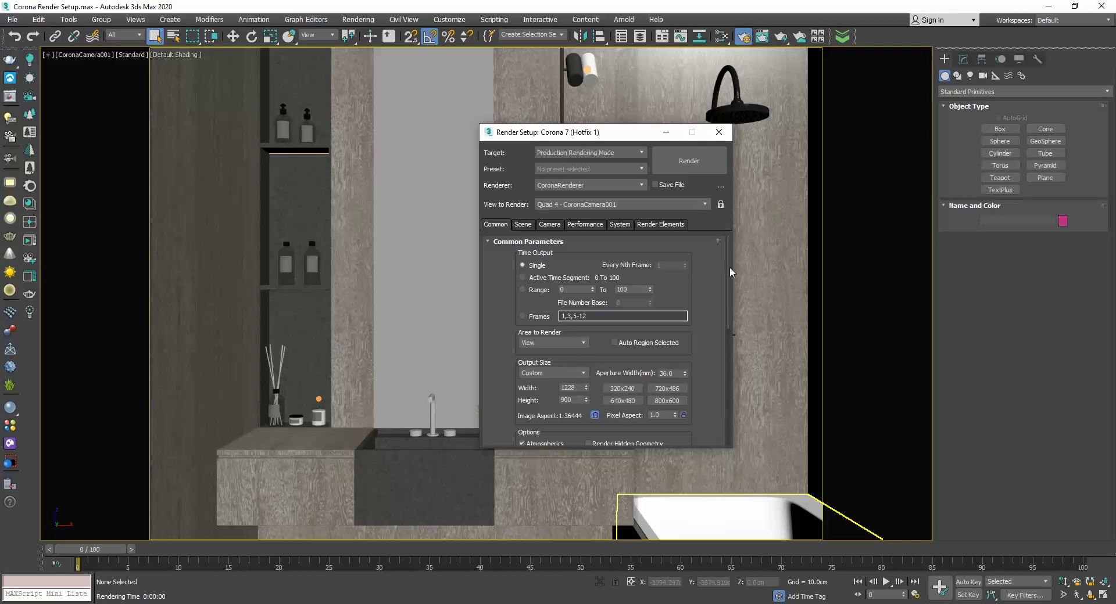
left_click_drag(729, 270, 742, 414)
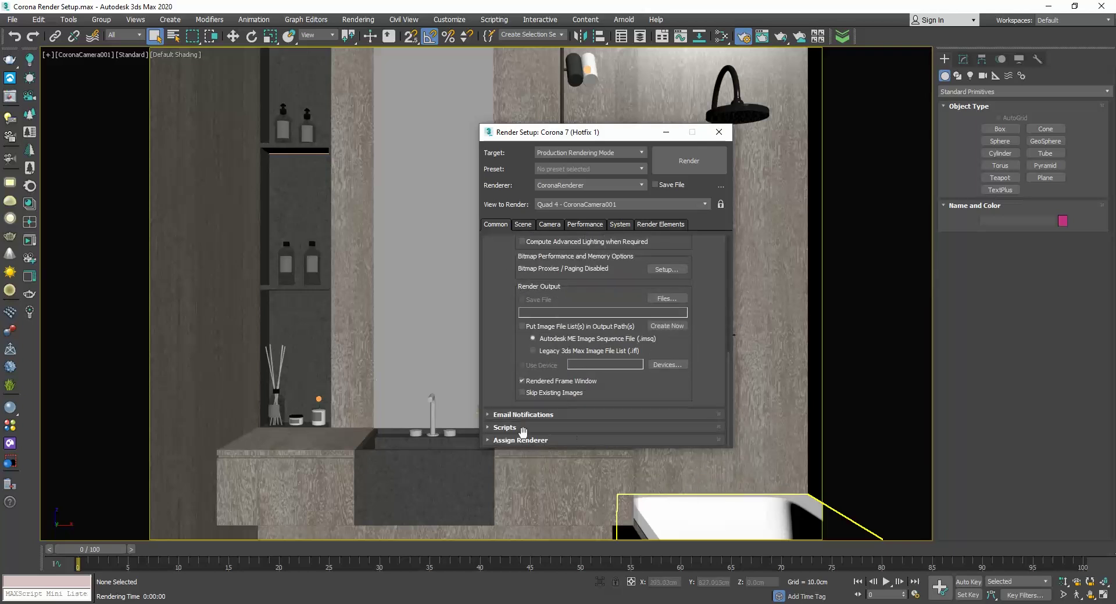
Save Corona as the default renderer under Assign Renderer and confirm.
left_click(558, 442)
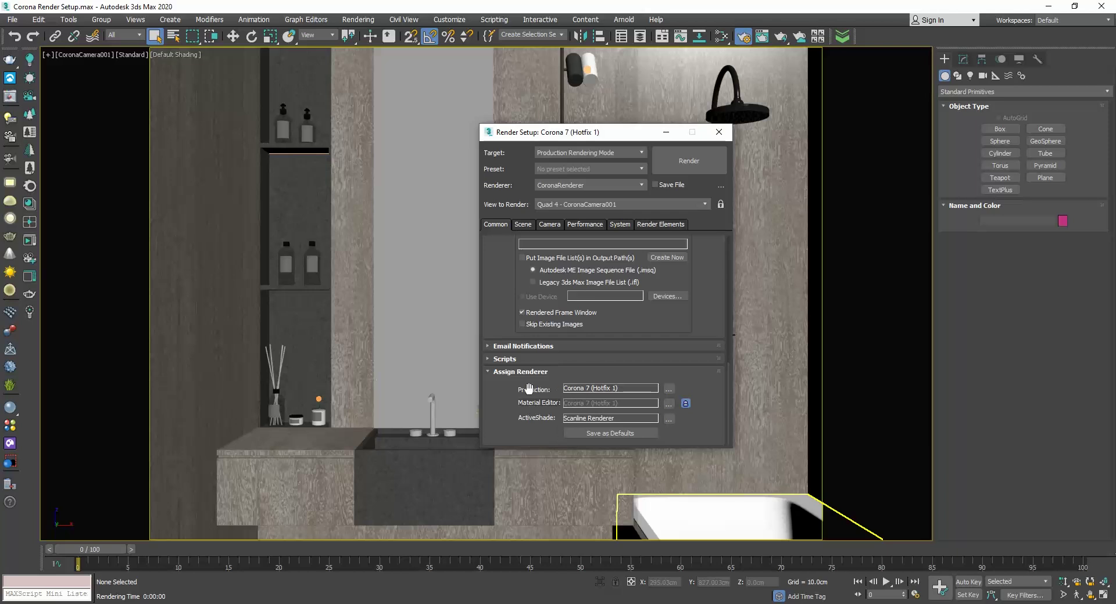
left_click(595, 439)
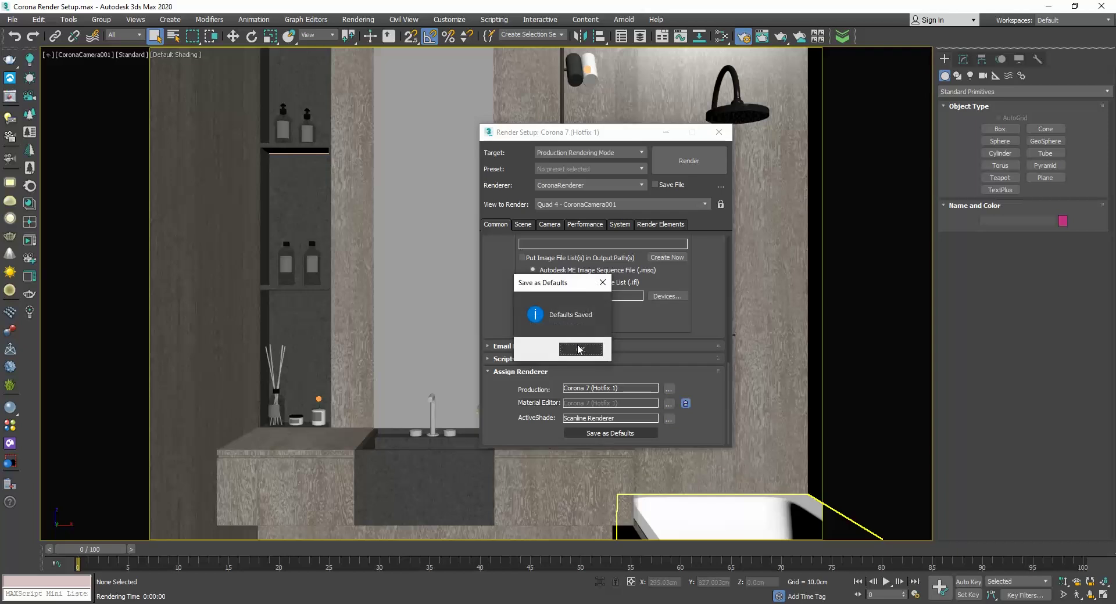
left_click(580, 349)
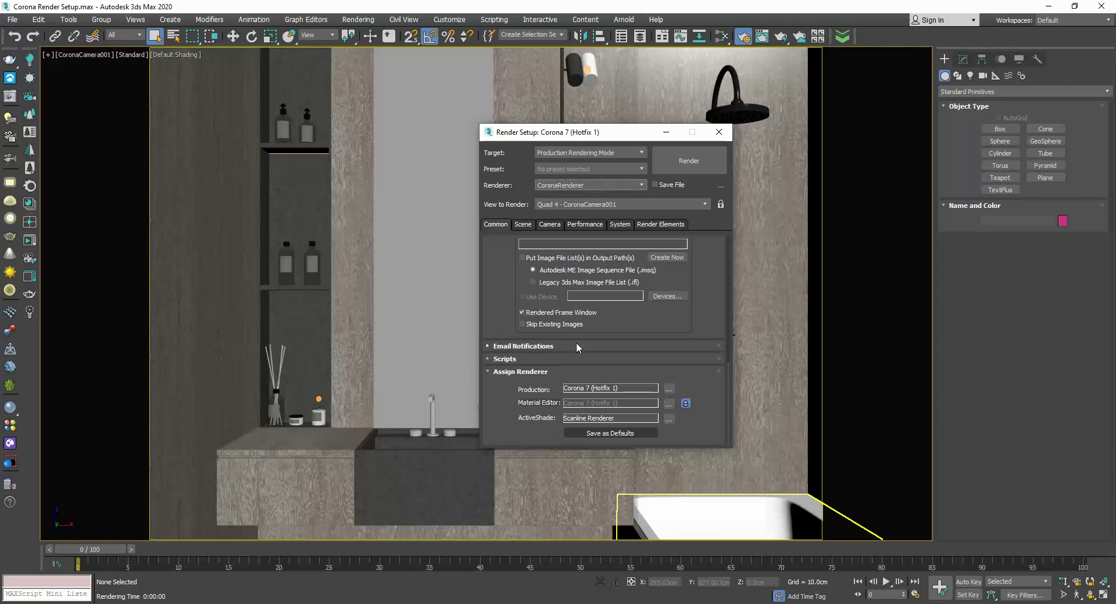
On Corona's Scene tab, try a 1-hour time limit and noise level limits of 4.0 and 3.5.
left_click(523, 226)
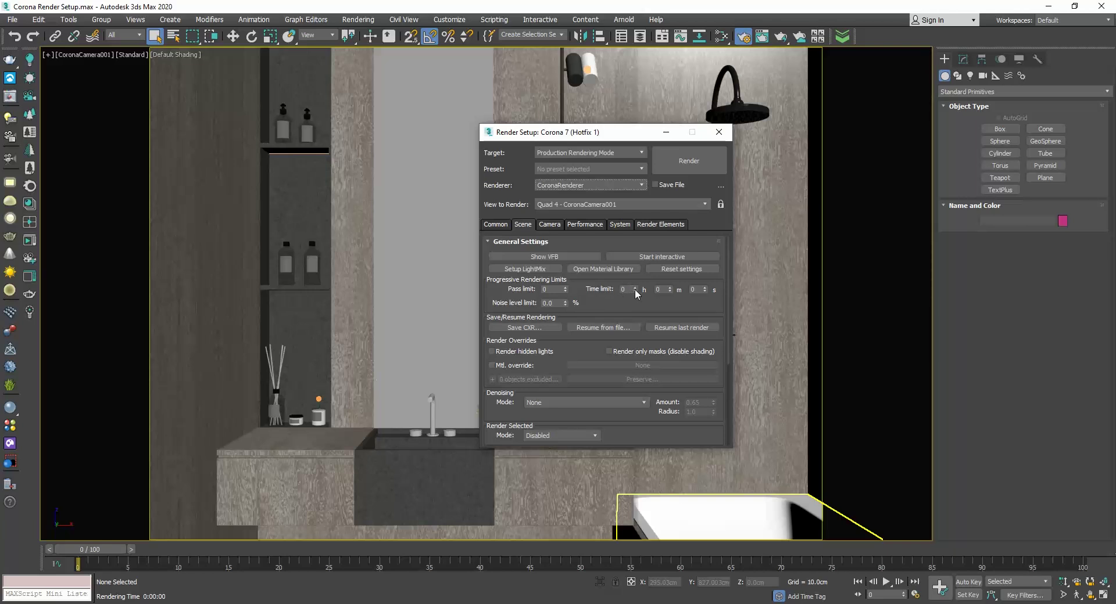
mouse_move(636, 294)
left_click_drag(623, 289, 608, 288)
type("1")
left_click(611, 303)
double_click(556, 303)
type("4")
key("Return")
double_click(552, 303)
type("3.5")
left_click(599, 305)
Set the time limit to 0 h 2 m and the noise limit to 4.0, then render.
double_click(656, 289)
left_click(635, 292)
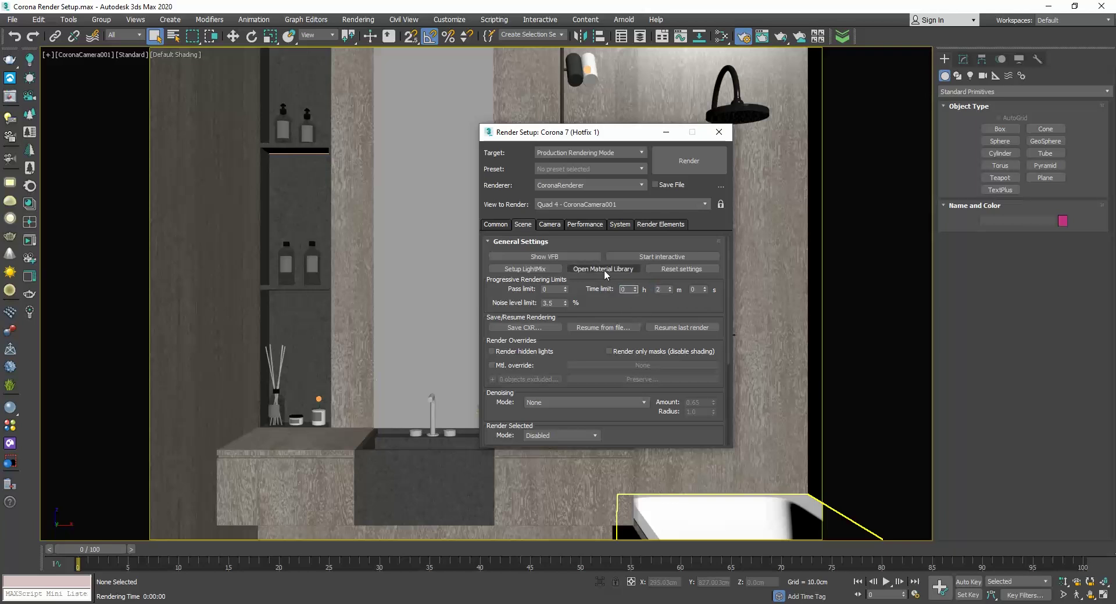
double_click(554, 303)
type("4")
key("Return")
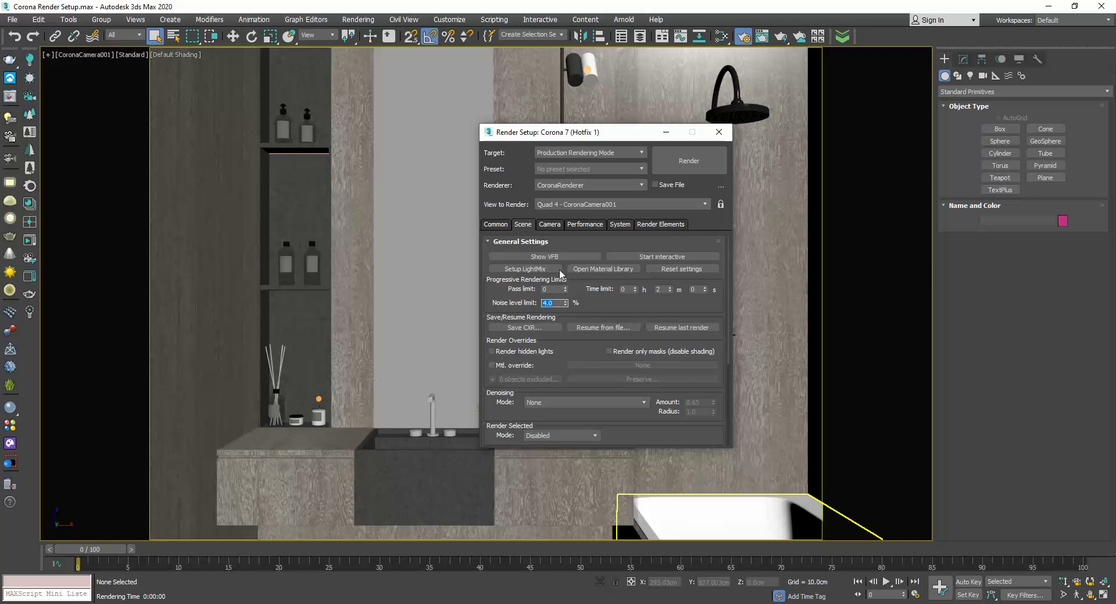
left_click(702, 165)
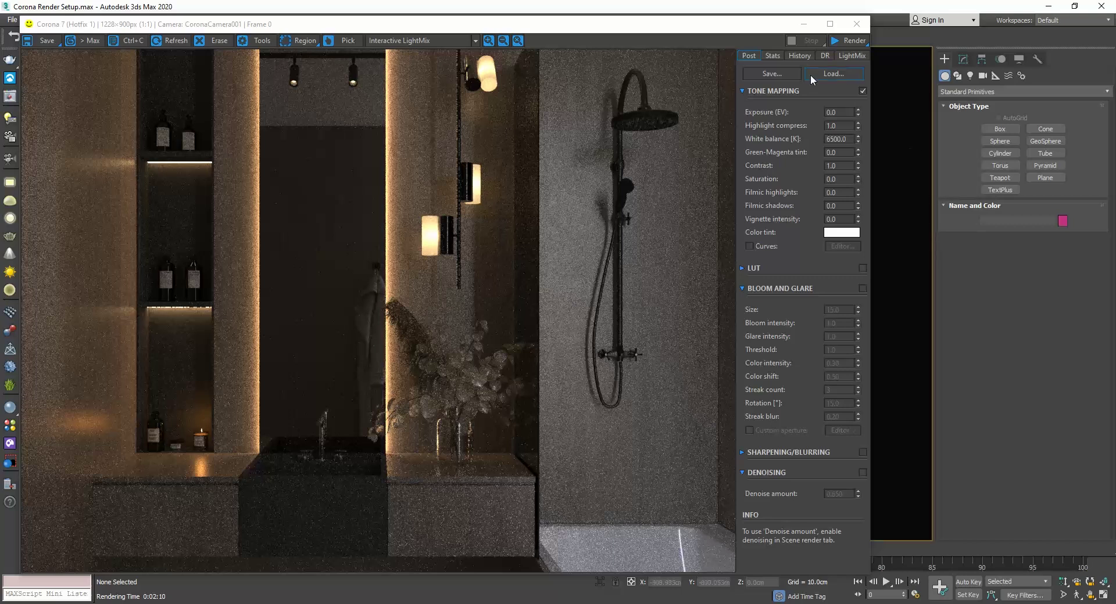
Review the finished render's statistics on the frame buffer's Stats tab.
left_click(776, 56)
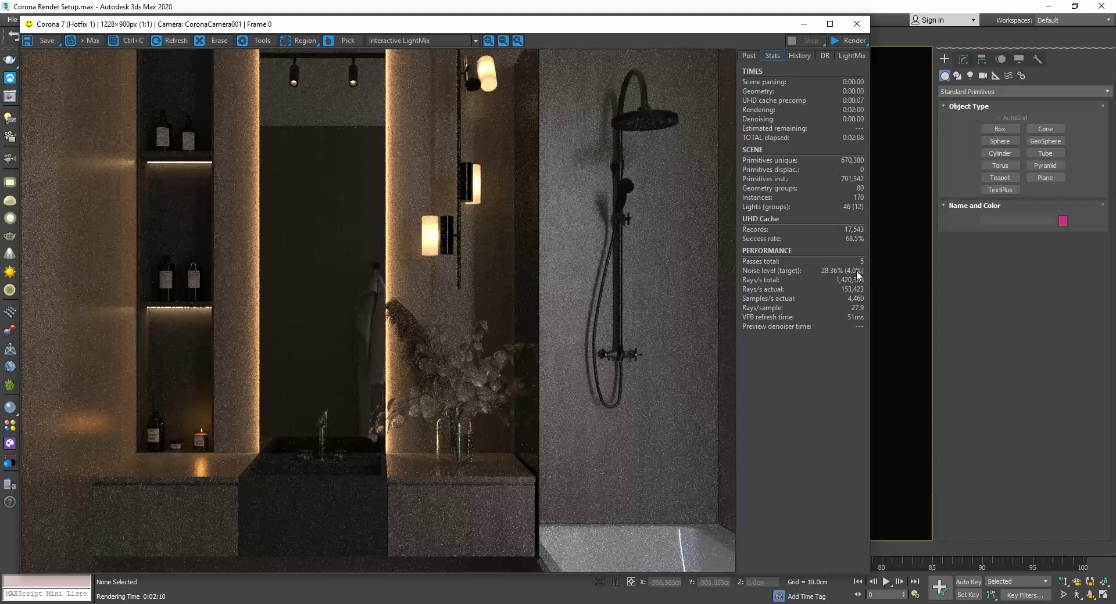
mouse_move(844, 274)
Close the frame buffer, zero the time-limit minutes, and set the noise level limit to 3.5.
left_click(856, 24)
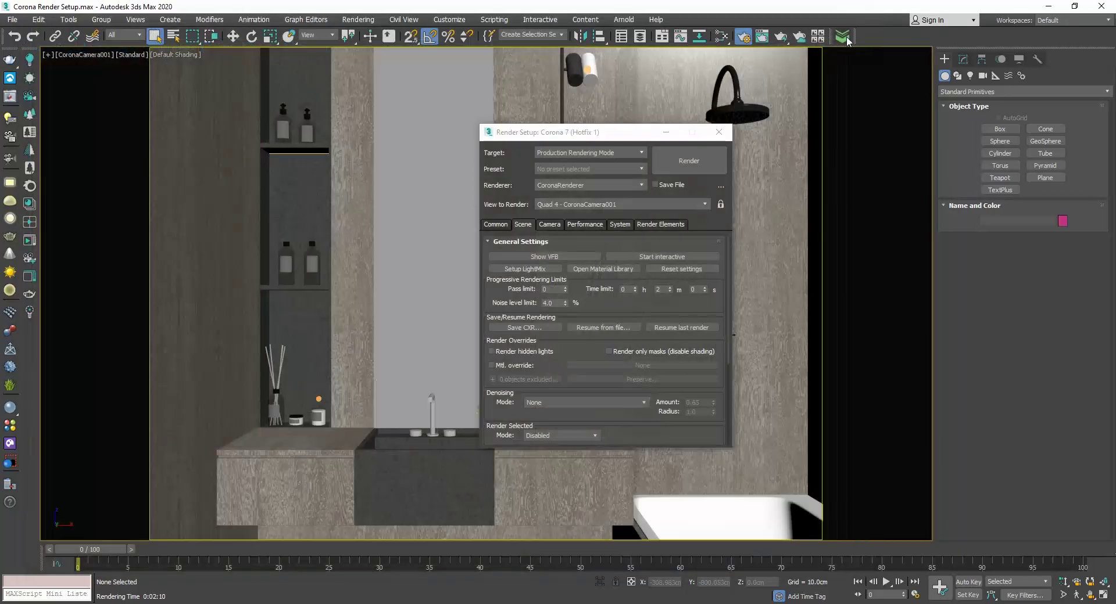
left_click_drag(601, 133, 615, 111)
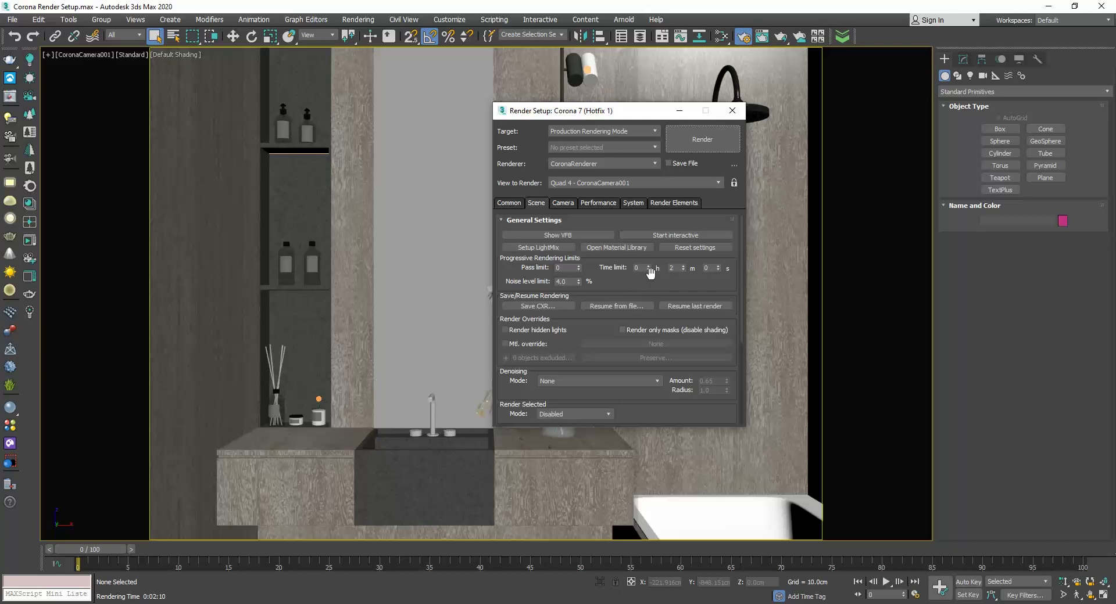
double_click(673, 268)
type("0")
double_click(569, 281)
type("3.5")
Choose Corona High Quality denoising, set a 2-minute time limit, and re-render.
mouse_move(577, 382)
left_click(644, 381)
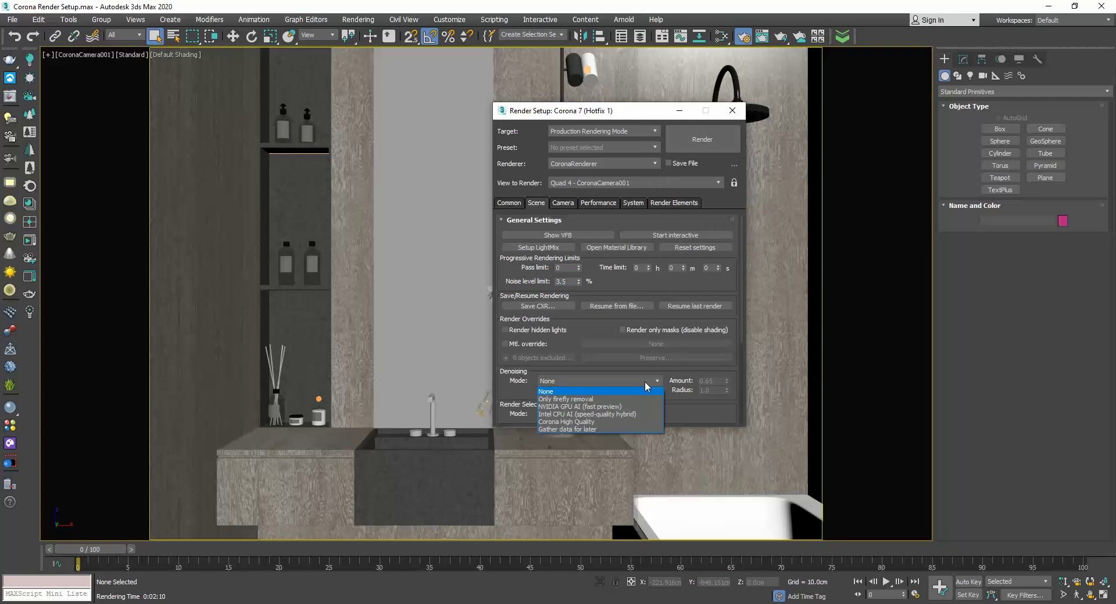
left_click(547, 423)
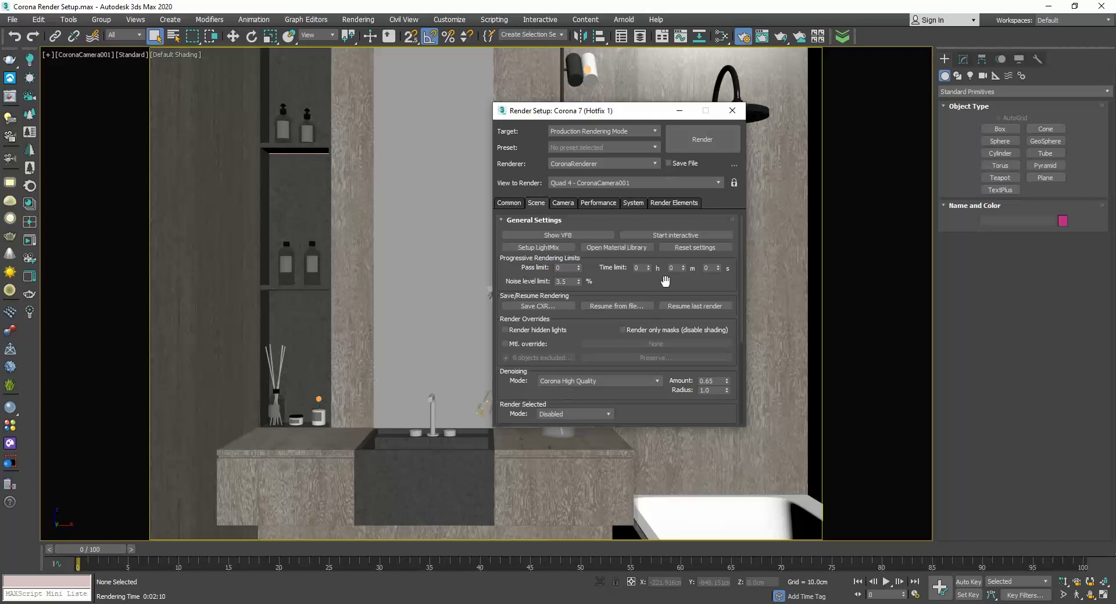
double_click(669, 268)
type("2")
left_click(702, 139)
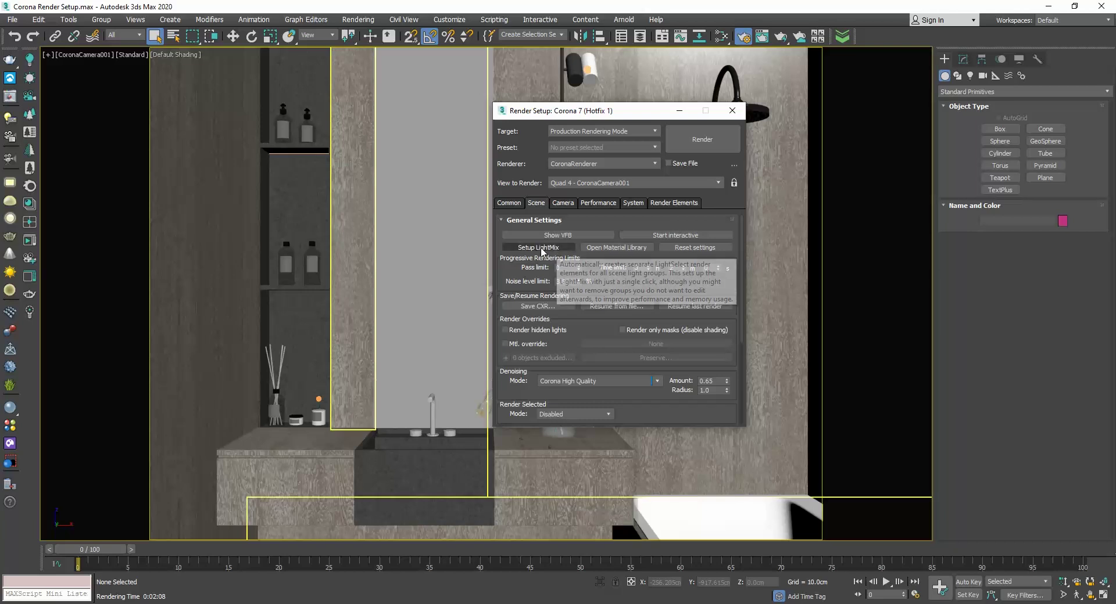
Run LightMix Setup with Instanced Lights layering and generate the light layers.
left_click(550, 249)
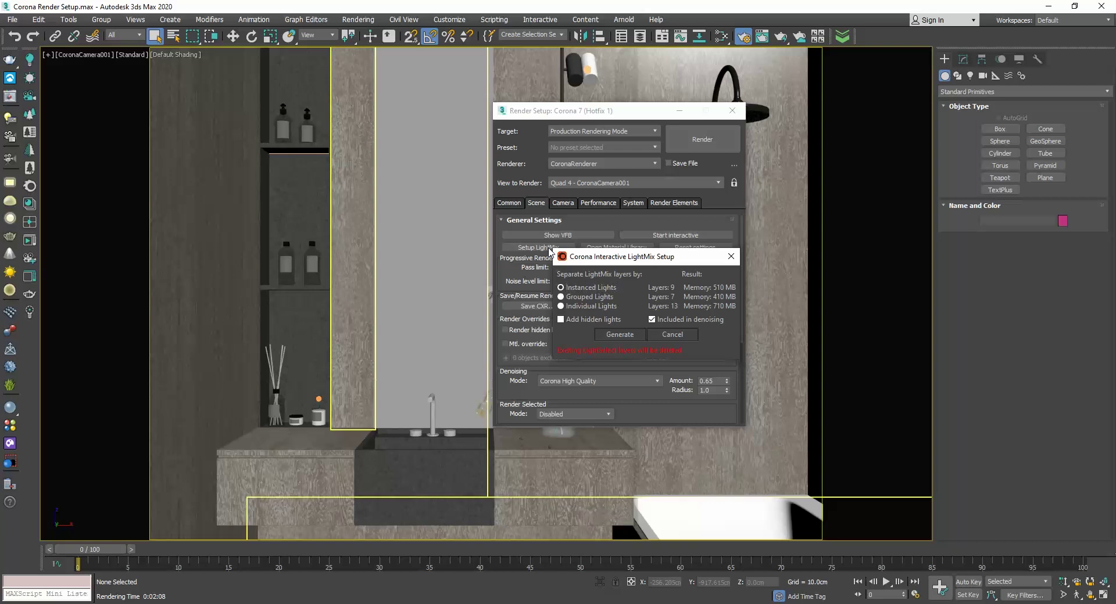
left_click_drag(612, 262, 802, 228)
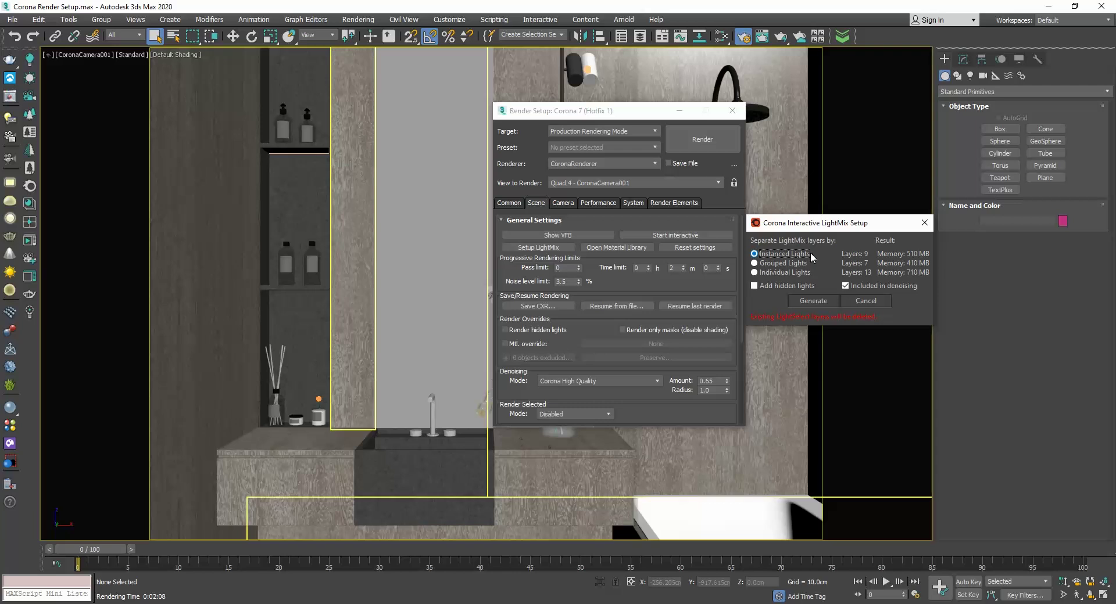
left_click(806, 301)
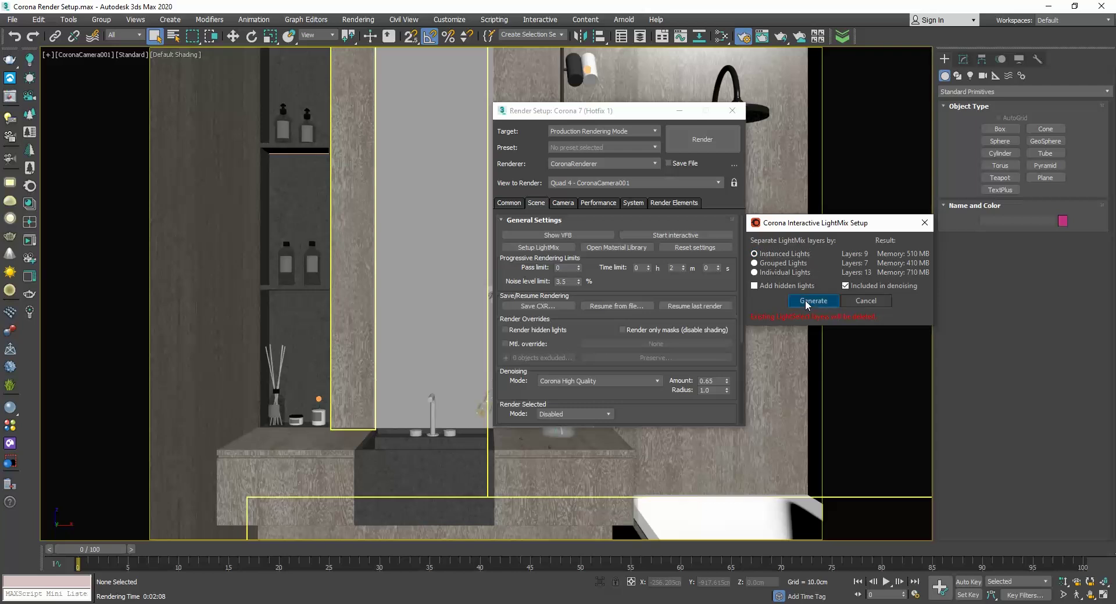
Render with LightMix and toggle CoronaLight001 off and on twice to compare its contribution.
left_click(703, 140)
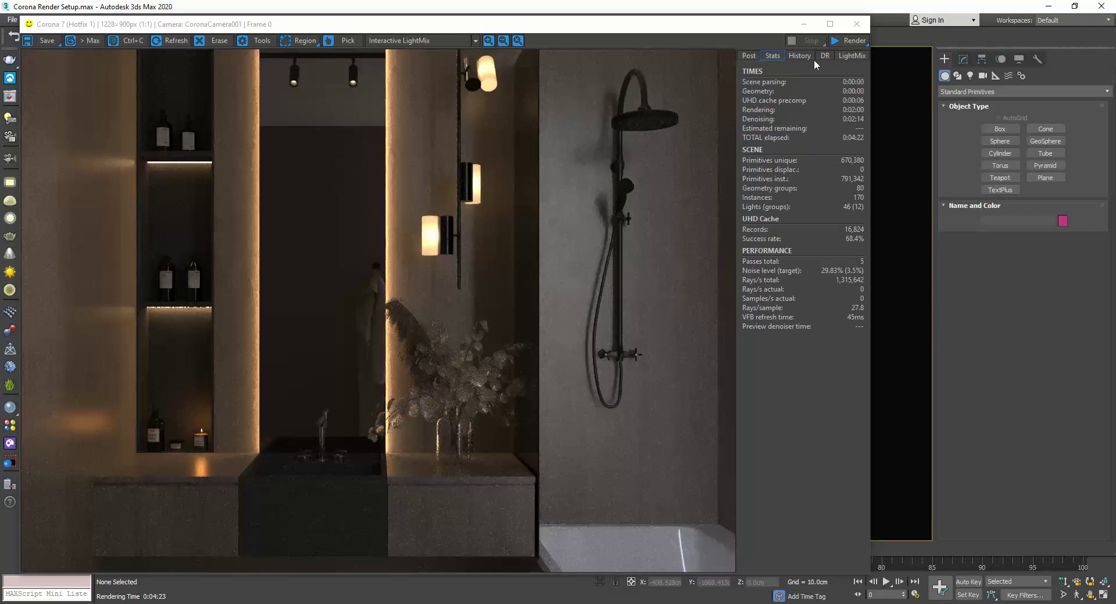
left_click(853, 55)
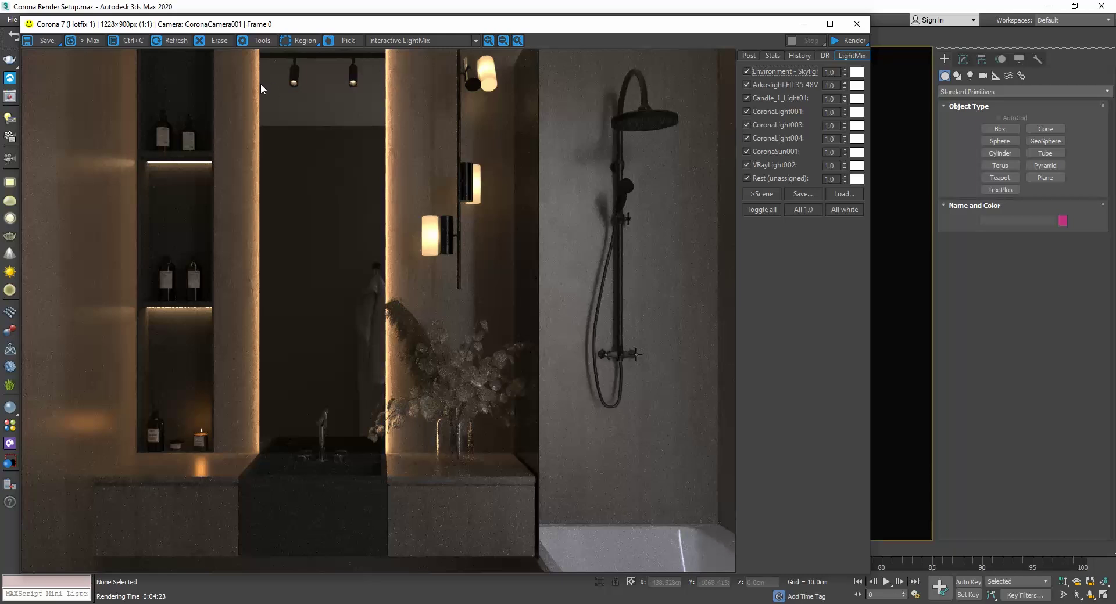
left_click(747, 111)
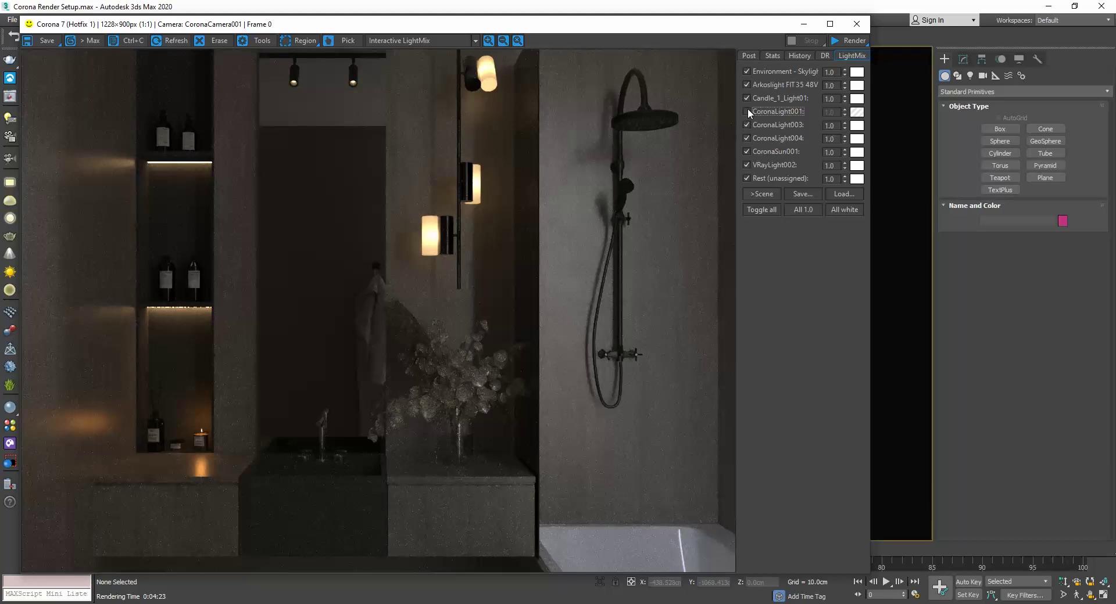
left_click(746, 111)
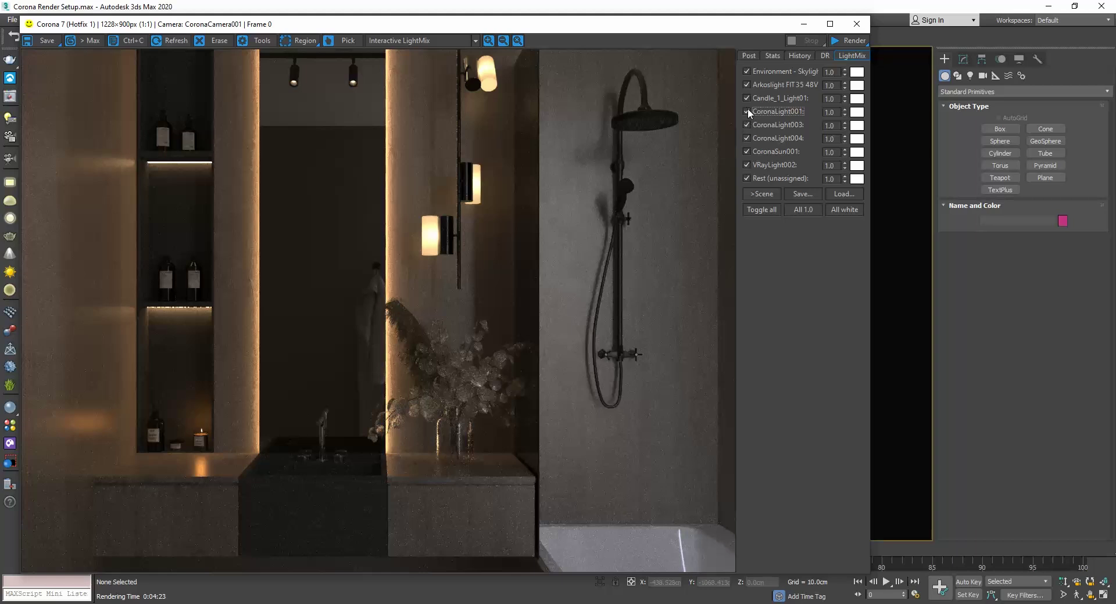
left_click(747, 111)
left_click(747, 111)
Enable the Environment - Skylight layer and set its intensity to 2.0.
left_click(746, 72)
type("3")
key("Return")
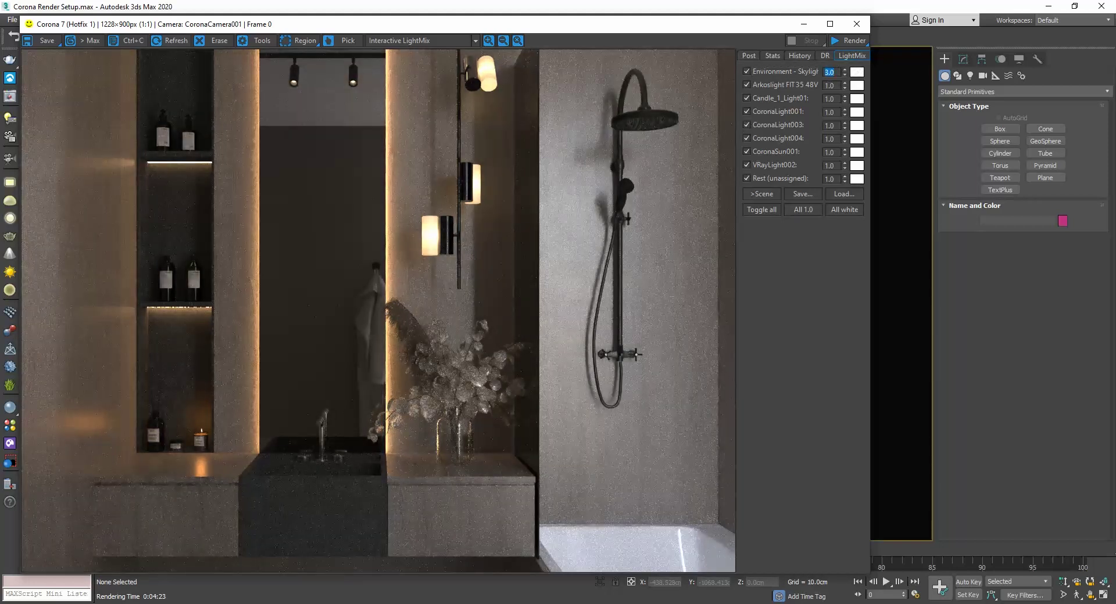
type("2")
key("Return")
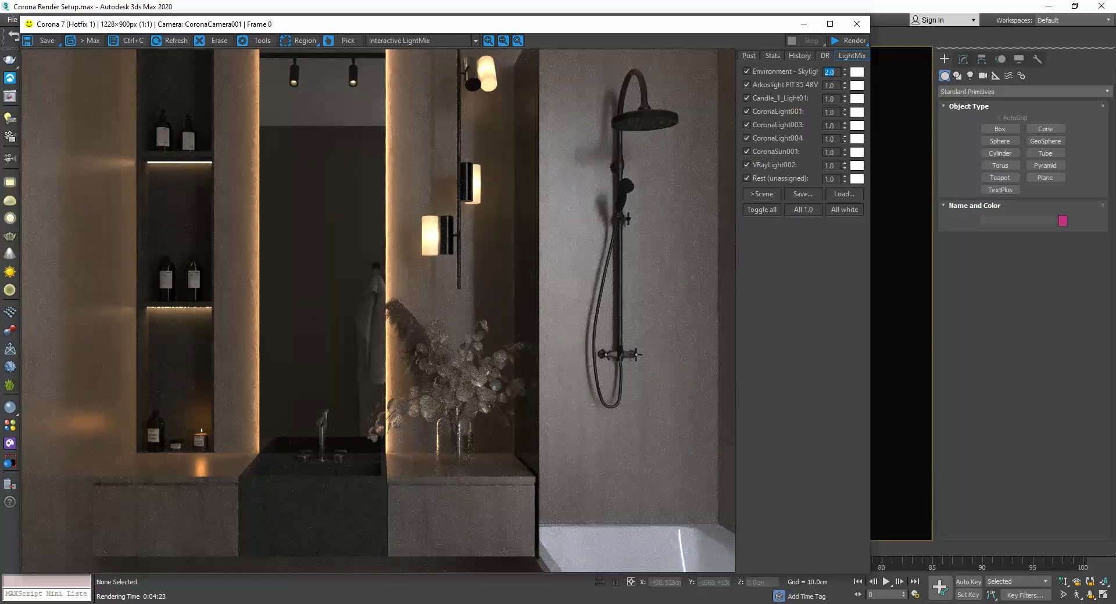
left_click(746, 84)
left_click(855, 113)
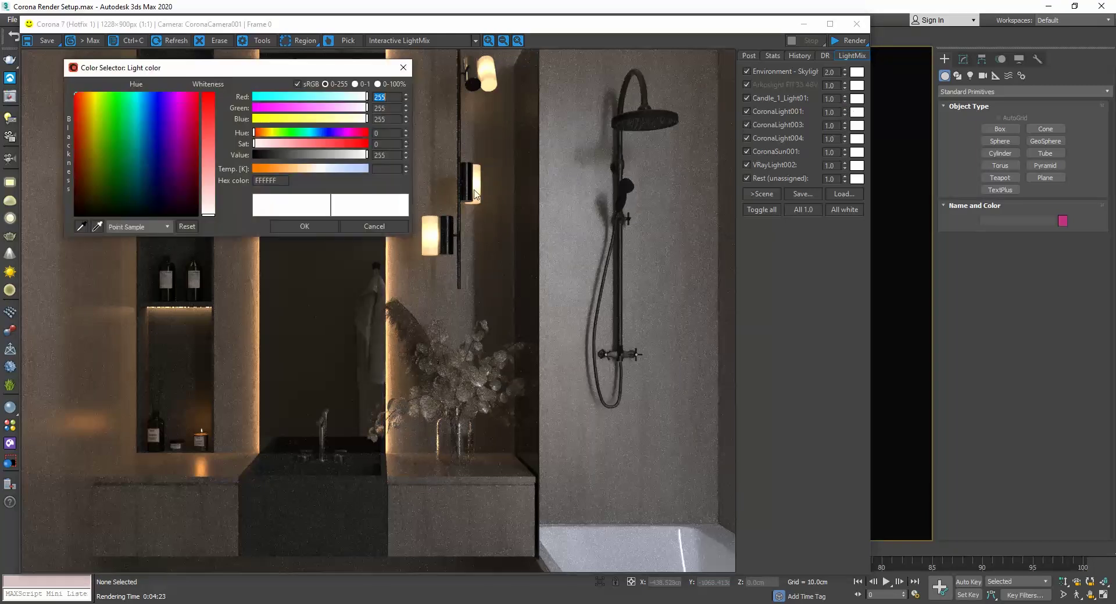
left_click(211, 113)
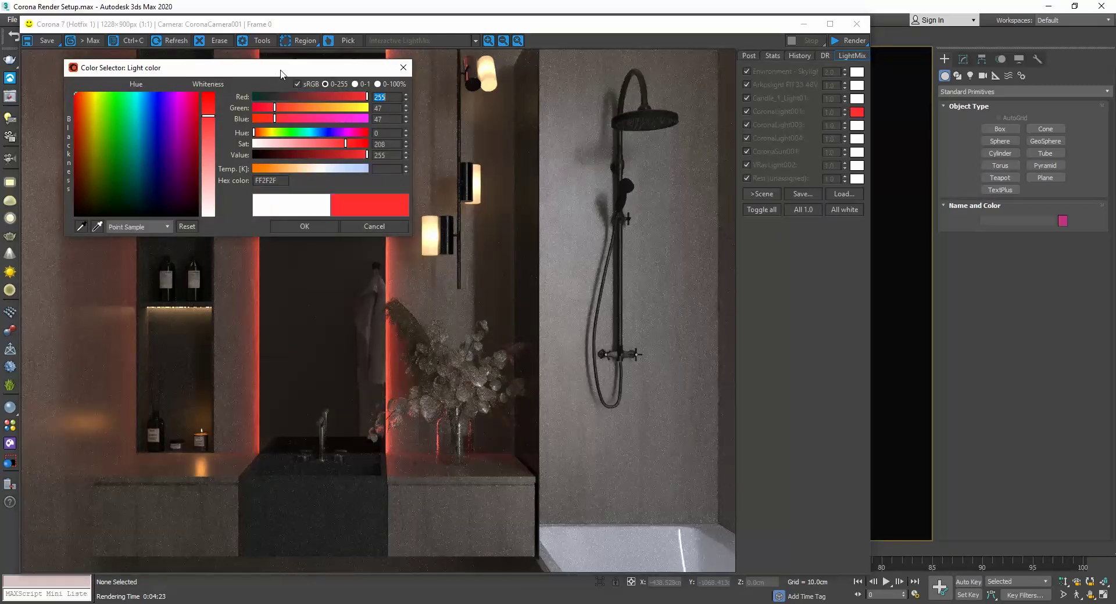
left_click_drag(278, 70, 662, 136)
left_click(596, 170)
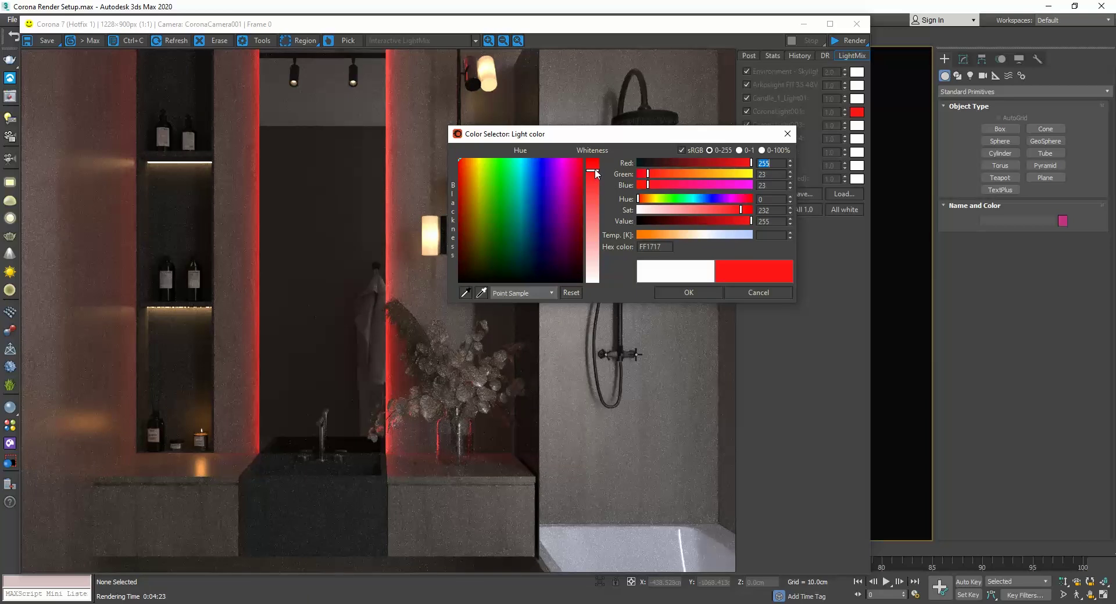
left_click_drag(538, 186, 504, 180)
left_click(707, 288)
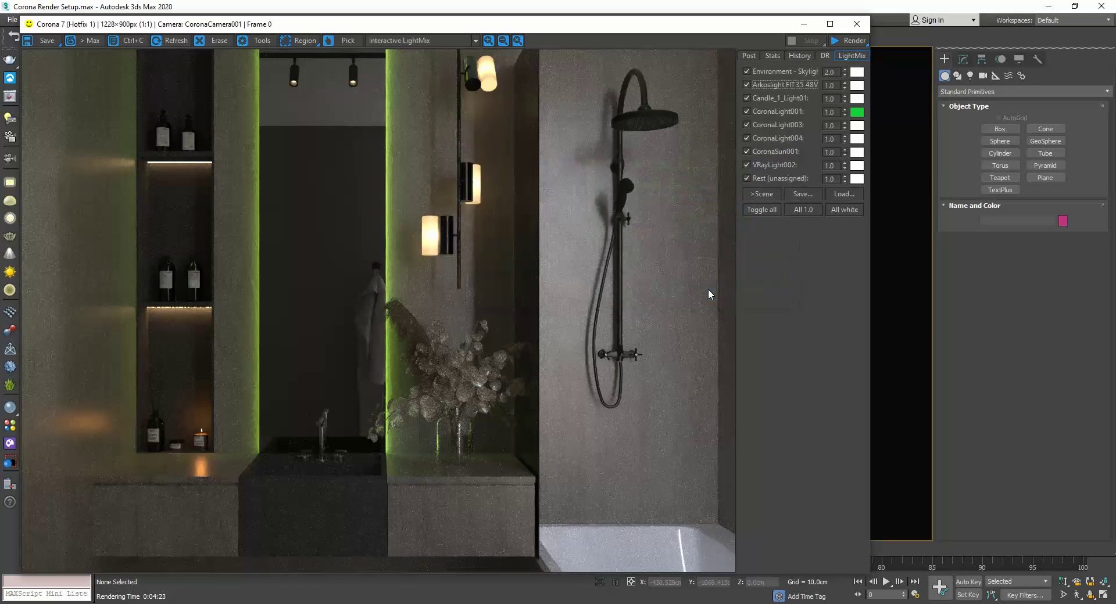
left_click_drag(855, 116, 856, 154)
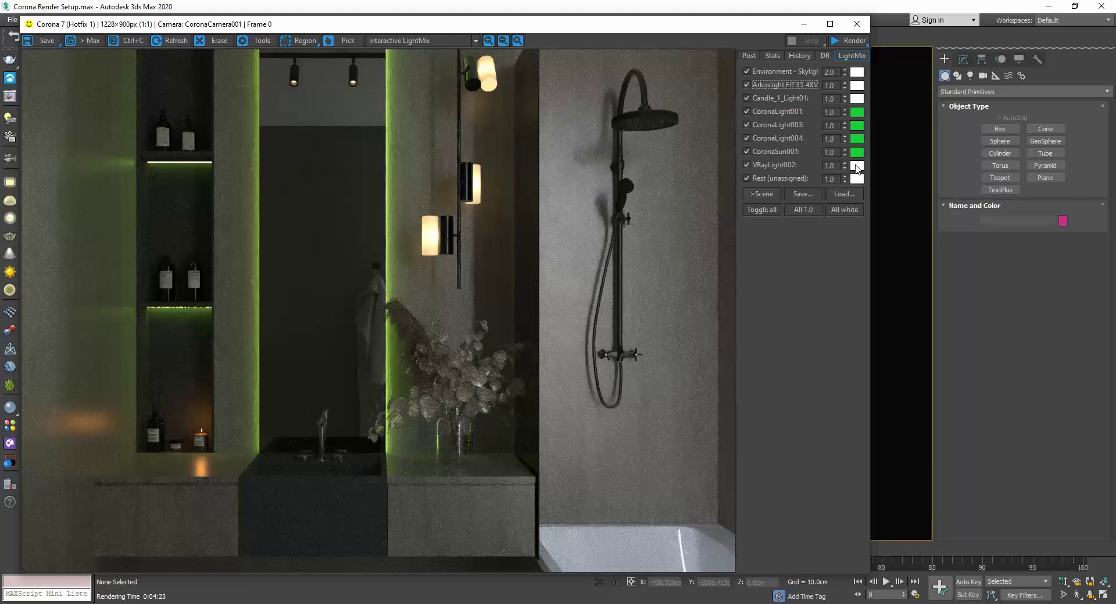
left_click_drag(857, 166, 856, 116)
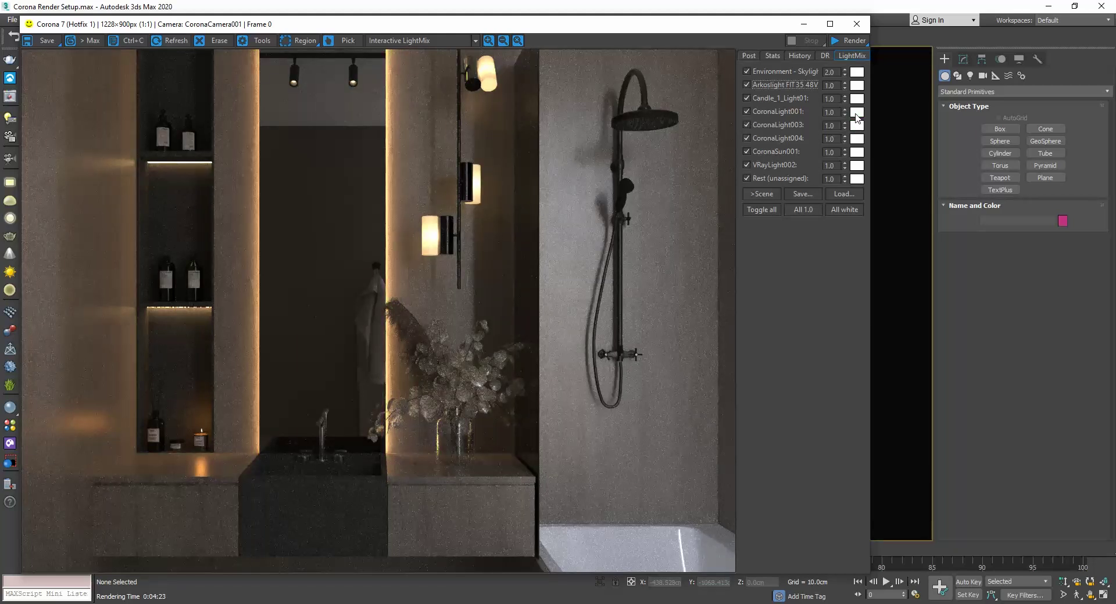
Reset CoronaLight001's colour to white, close and reopen the frame buffer, and start interactive rendering.
left_click_drag(855, 118, 856, 117)
left_click(857, 24)
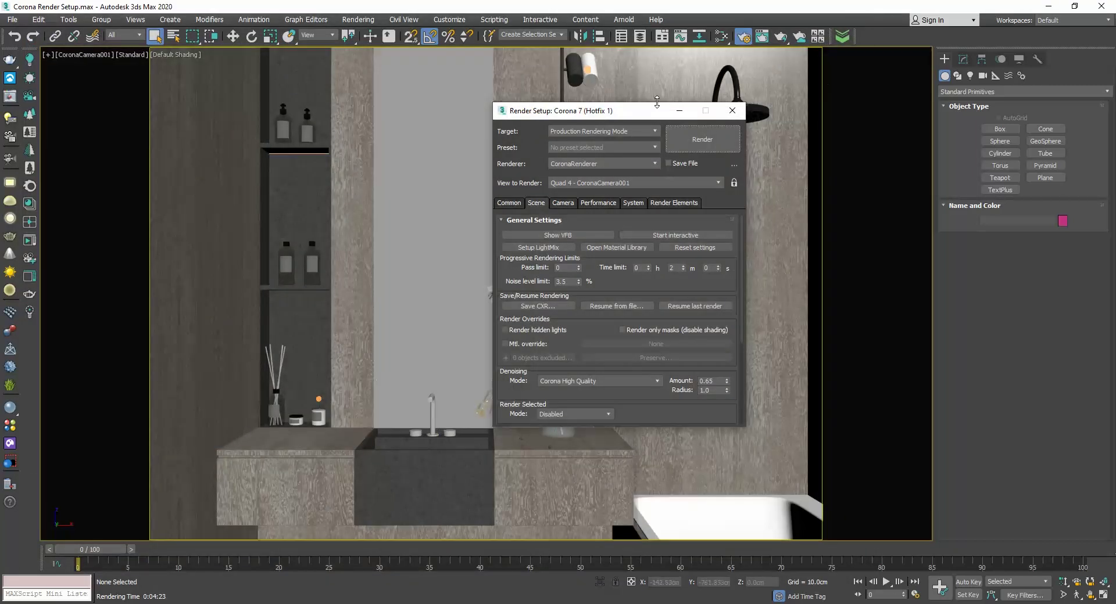
left_click_drag(642, 112, 678, 102)
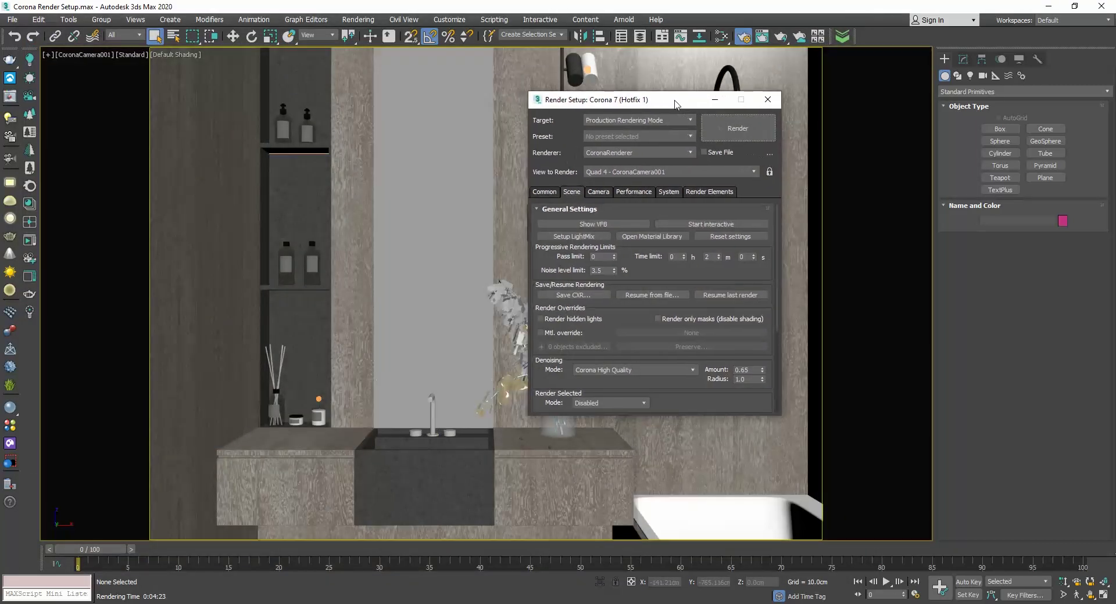
left_click(616, 226)
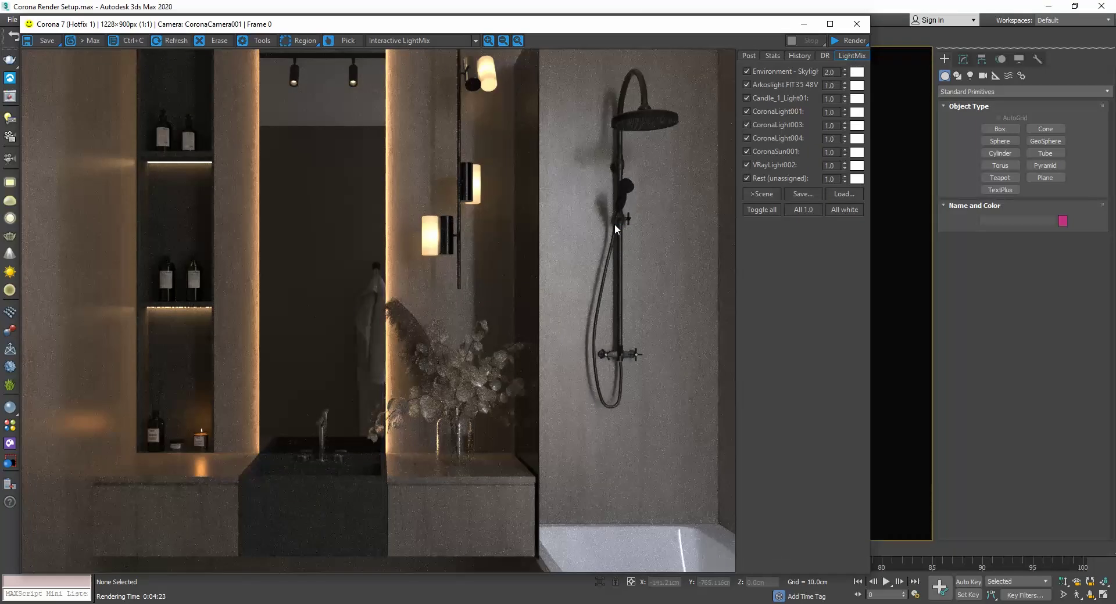
left_click_drag(519, 28, 527, 26)
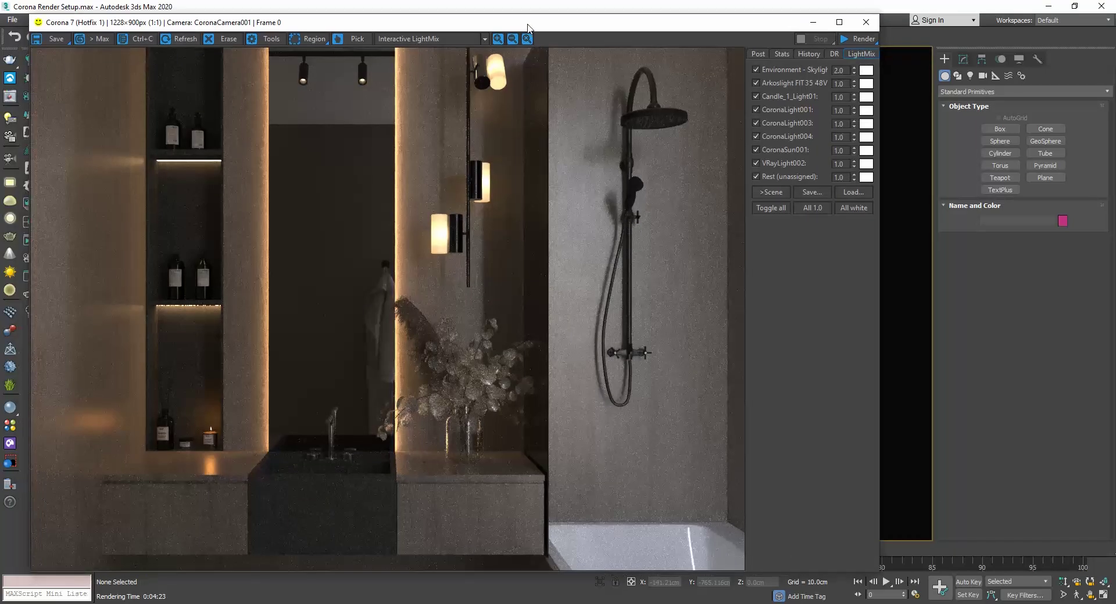
left_click(866, 21)
left_click(724, 223)
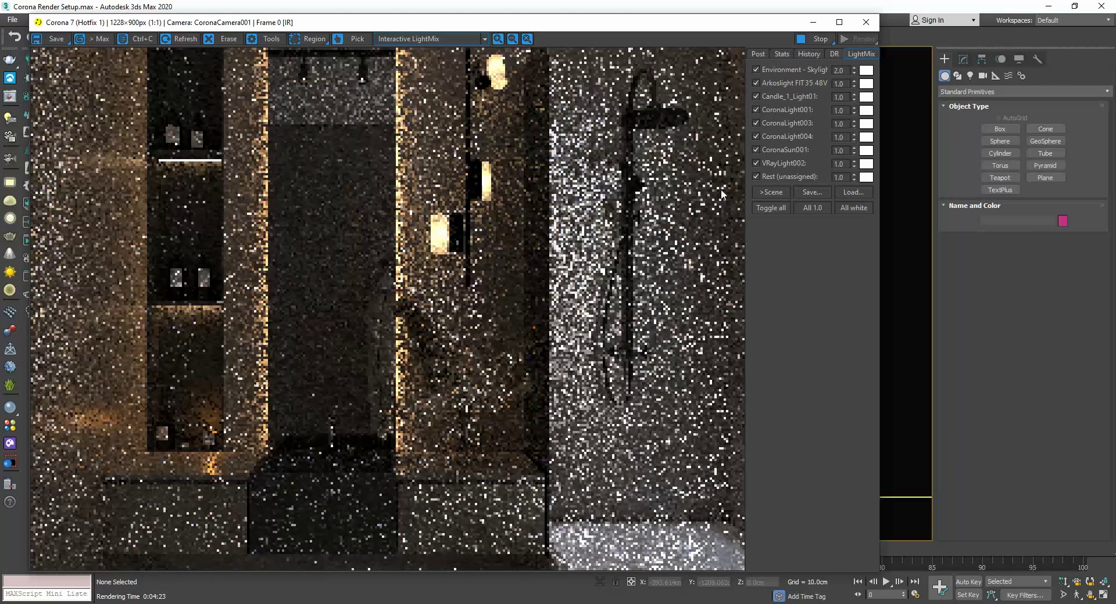
Reposition the frame buffer, close Render Setup, and reopen it with F10 over the interactive render.
left_click_drag(642, 32, 641, 159)
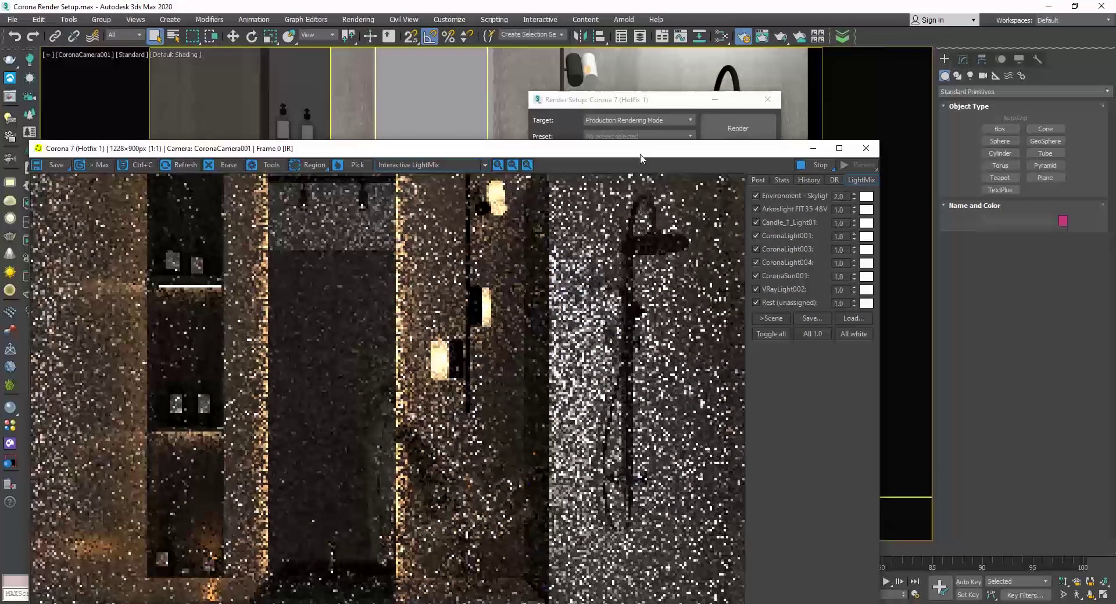
left_click(769, 100)
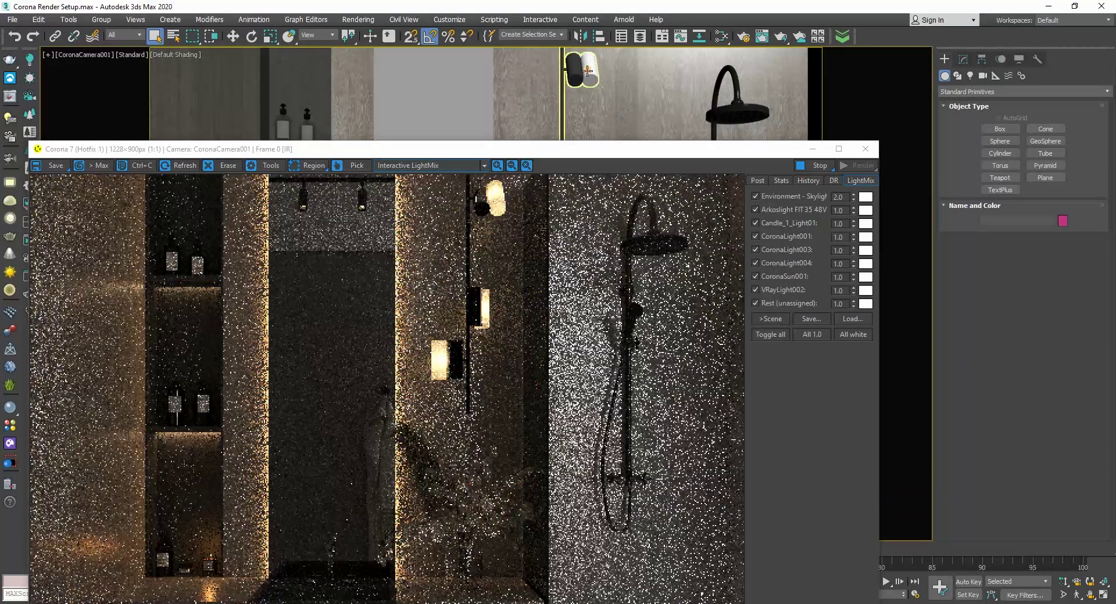
left_click(574, 73)
right_click(588, 129)
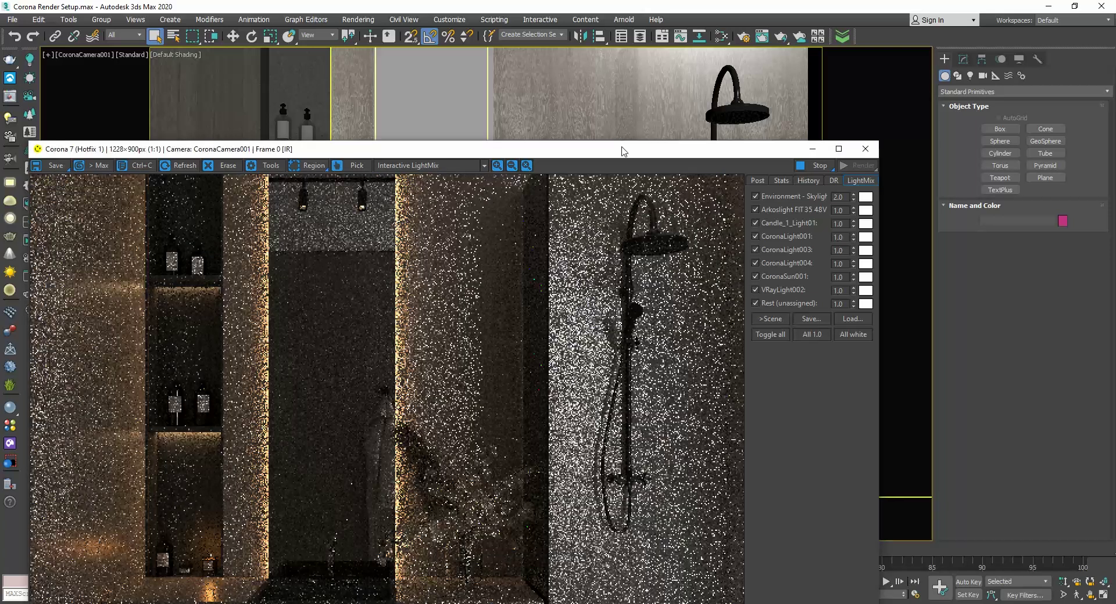
left_click_drag(623, 152, 631, 72)
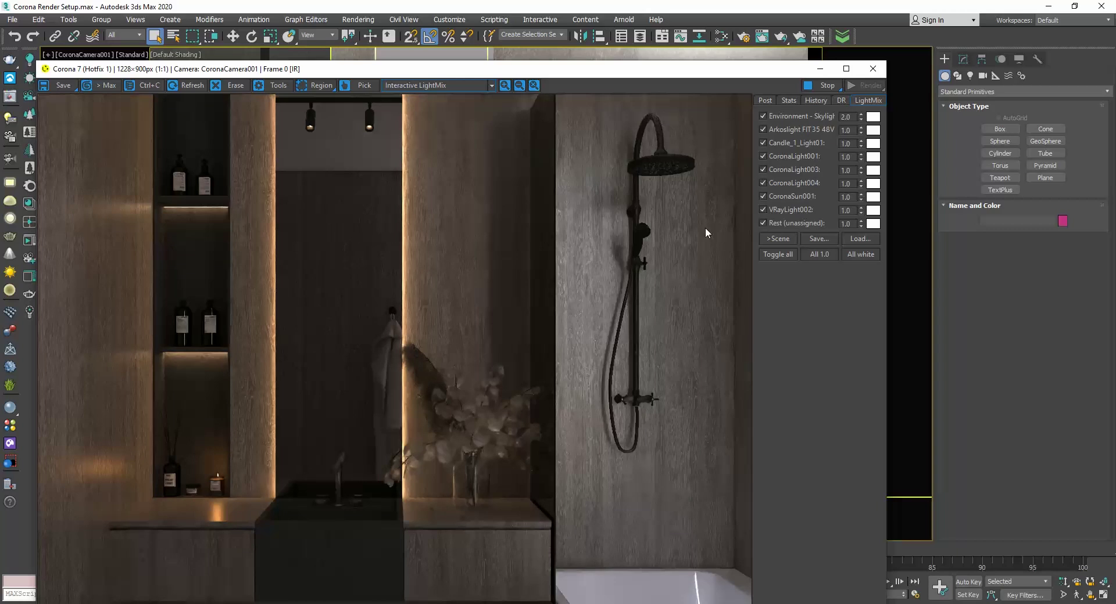
key("F10")
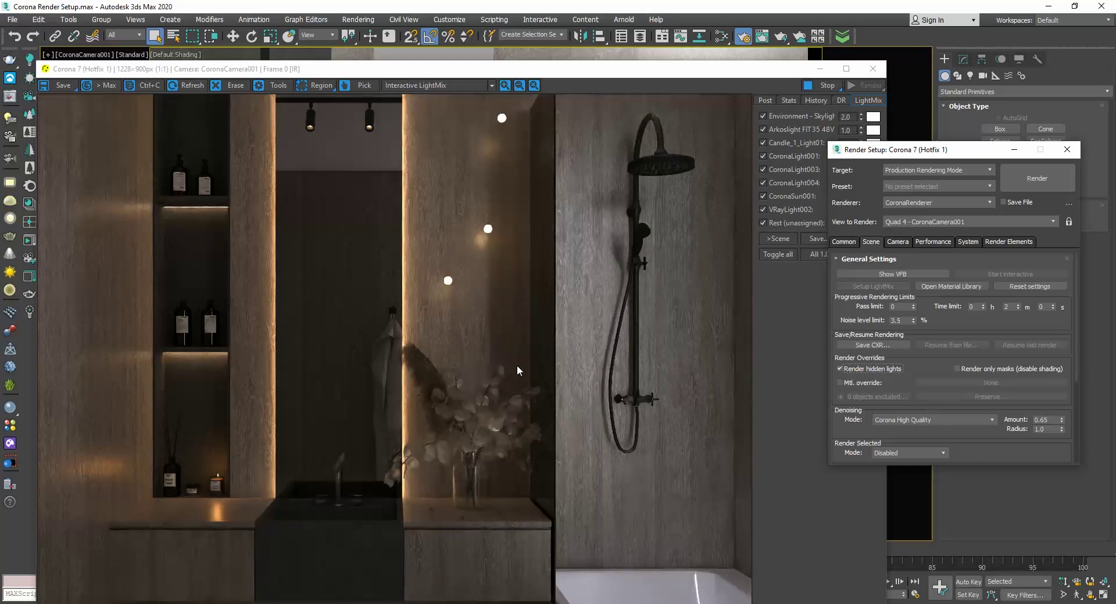
Stop the interactive render, close the frame buffer and turn off Render hidden lights.
left_click(821, 85)
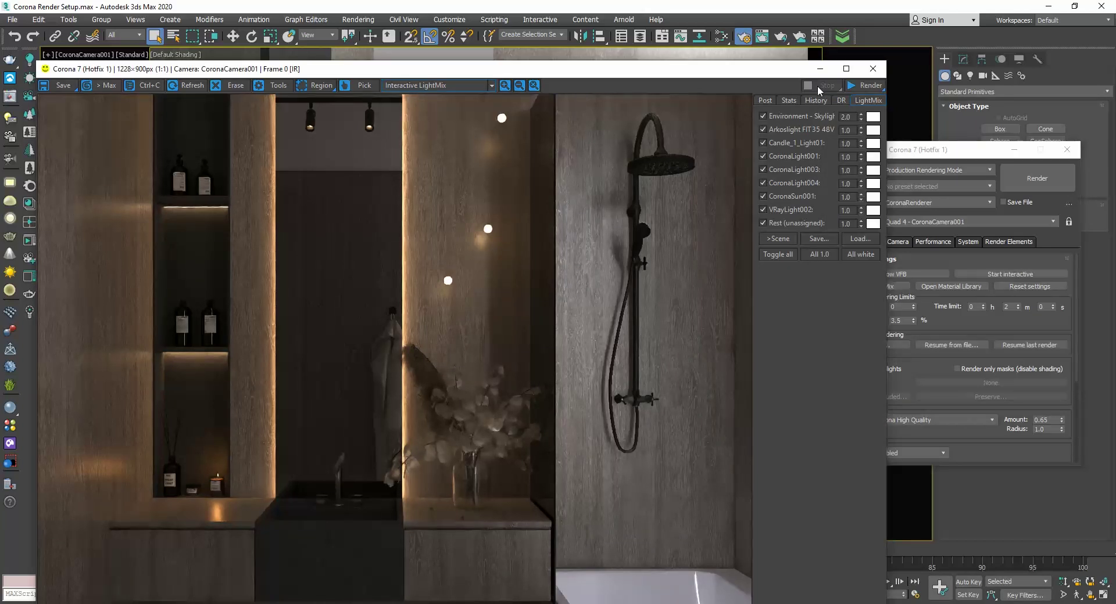
left_click(874, 71)
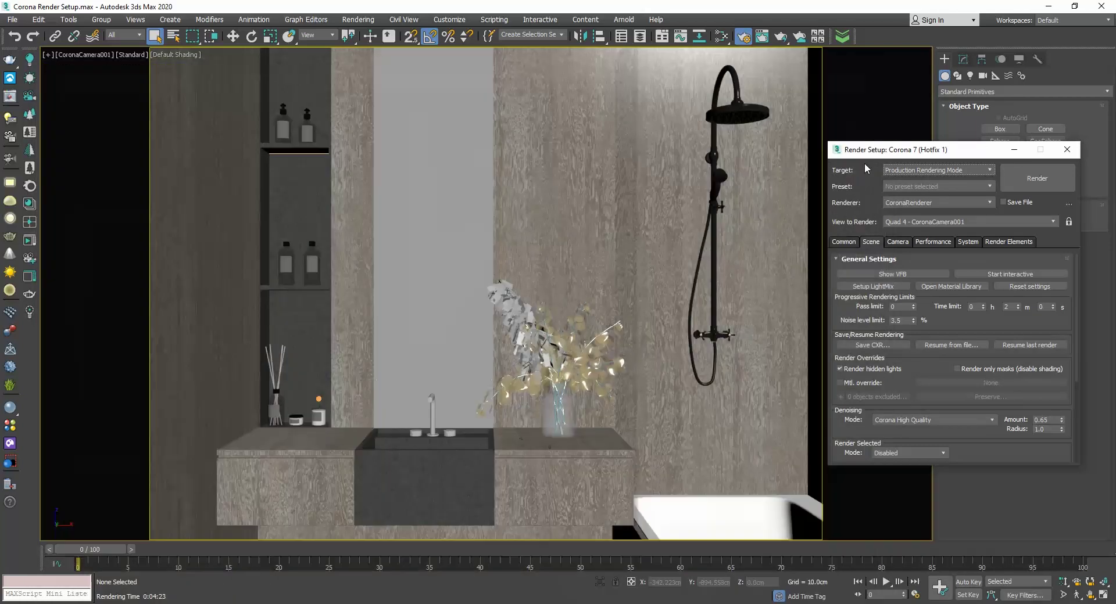
left_click(840, 370)
Override every scene material with a CoronaPhysicalMtl and start the clay render.
left_click(840, 383)
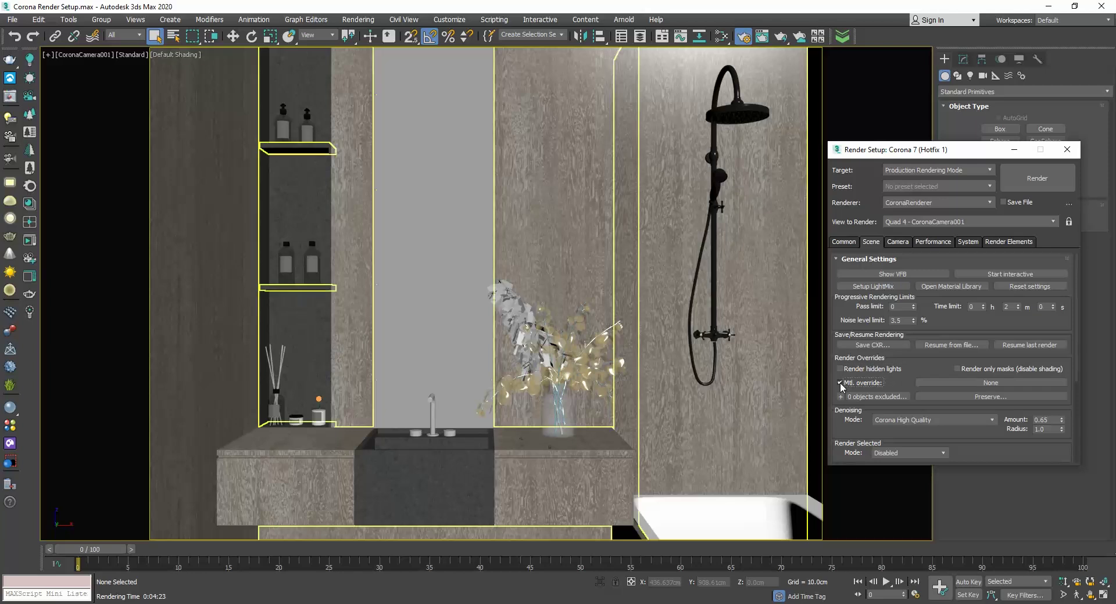
left_click(972, 383)
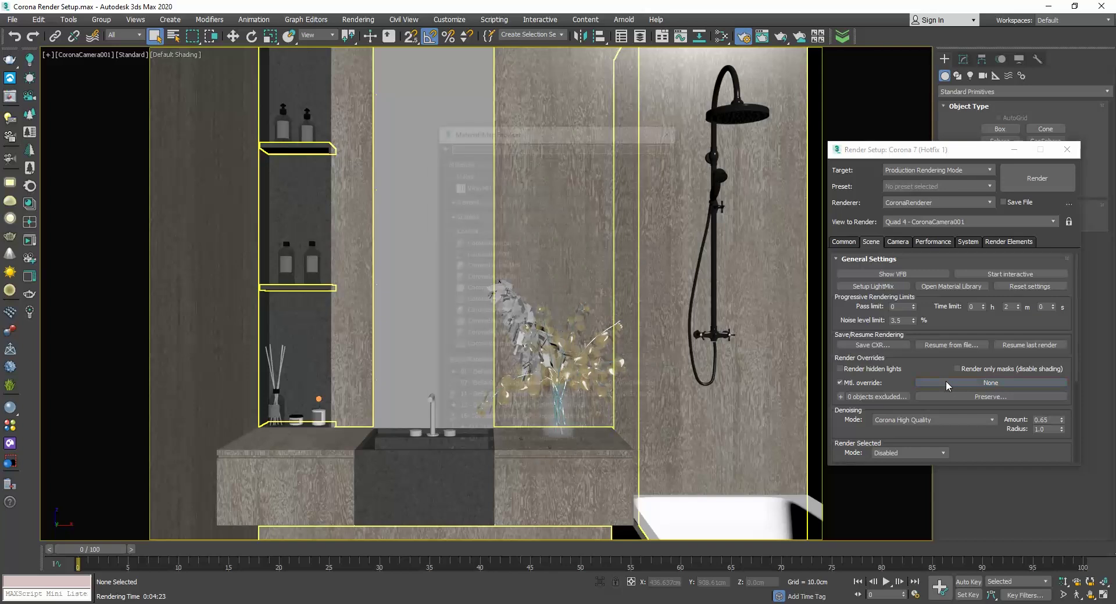
left_click(498, 243)
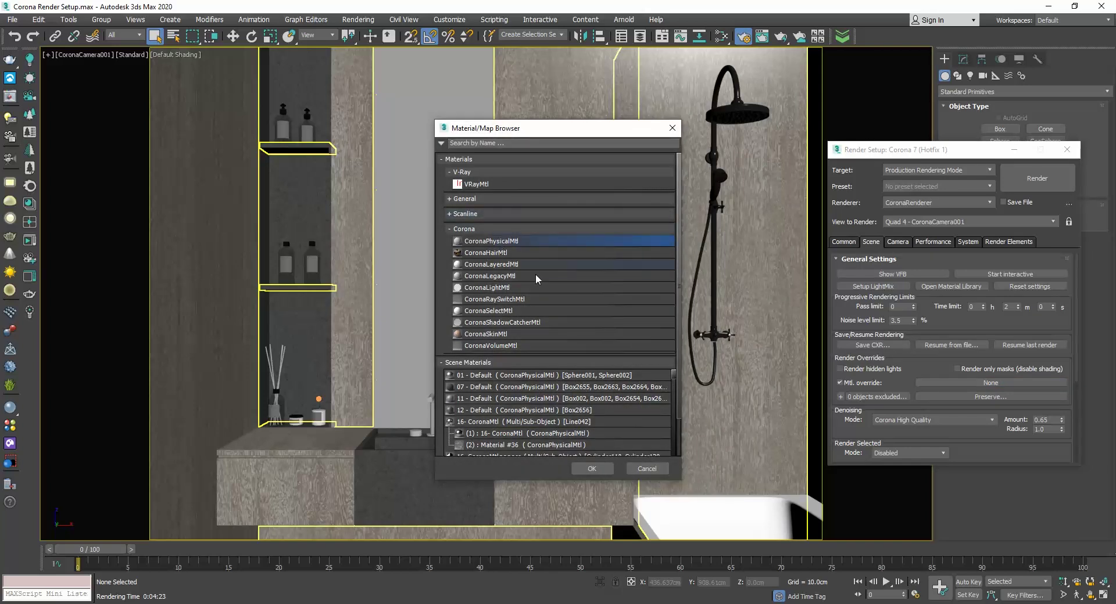
left_click(592, 468)
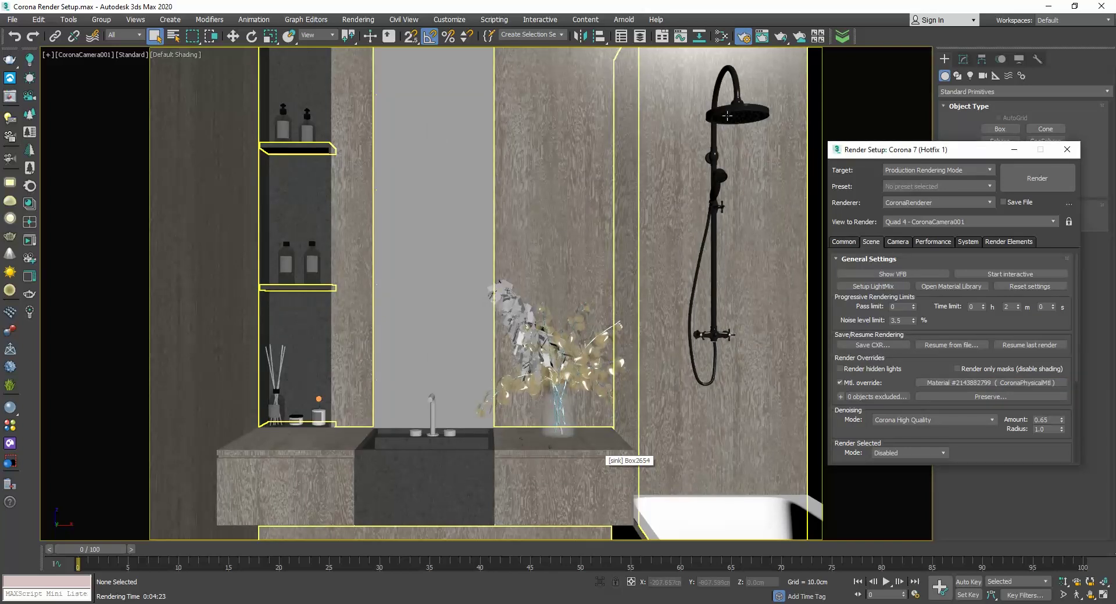
left_click(1053, 174)
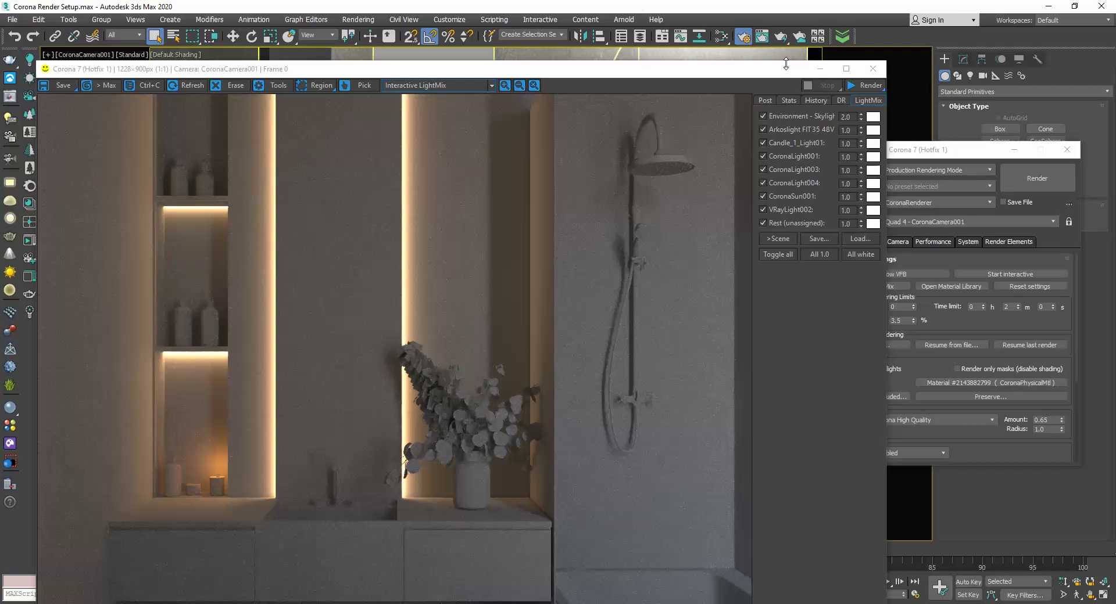
Shift the finished clay render's frame buffer up and bring up the Slate Material Editor.
mouse_move(529, 60)
left_mouse_down()
mouse_move(530, 37)
mouse_move(529, 55)
left_mouse_up()
left_click(721, 36)
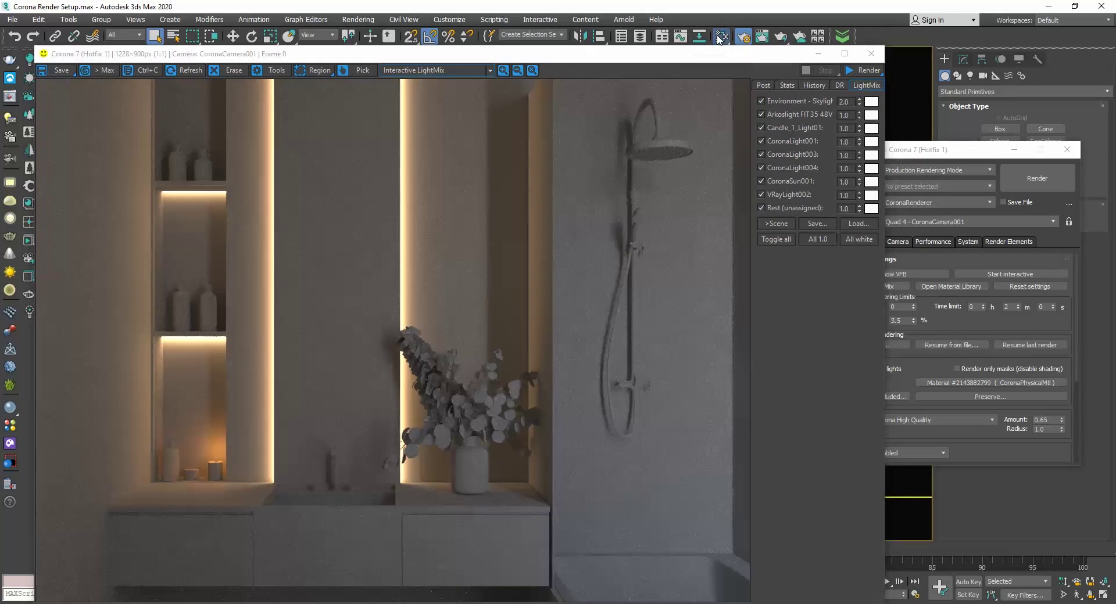
Instance the CoronaPhysicalMtl override into Slate and lighten its base colour to 206 grey.
left_click_drag(971, 382, 338, 417)
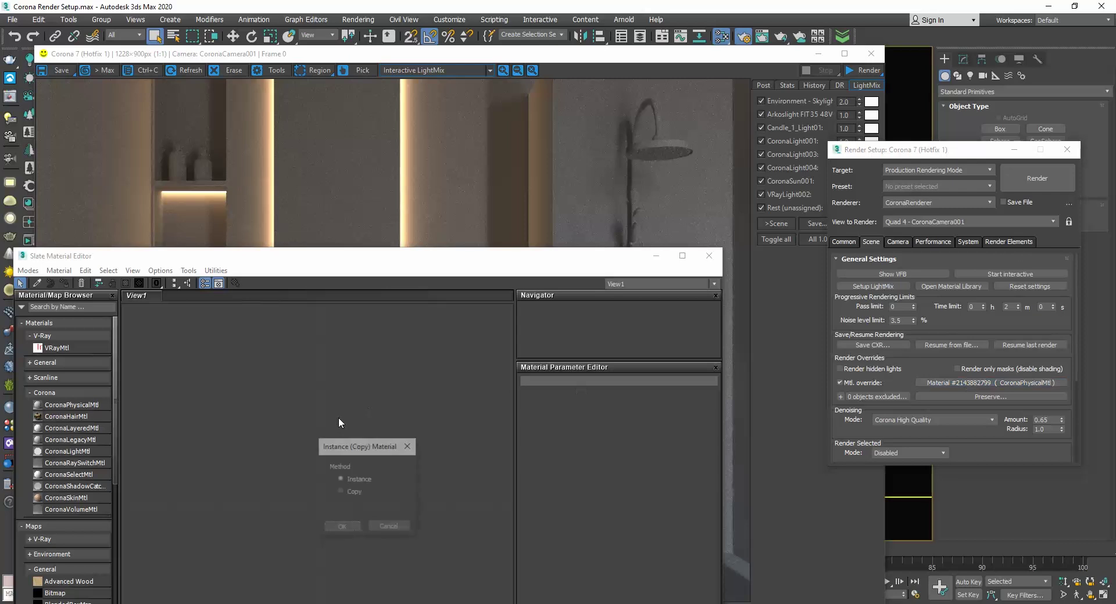
left_click(346, 527)
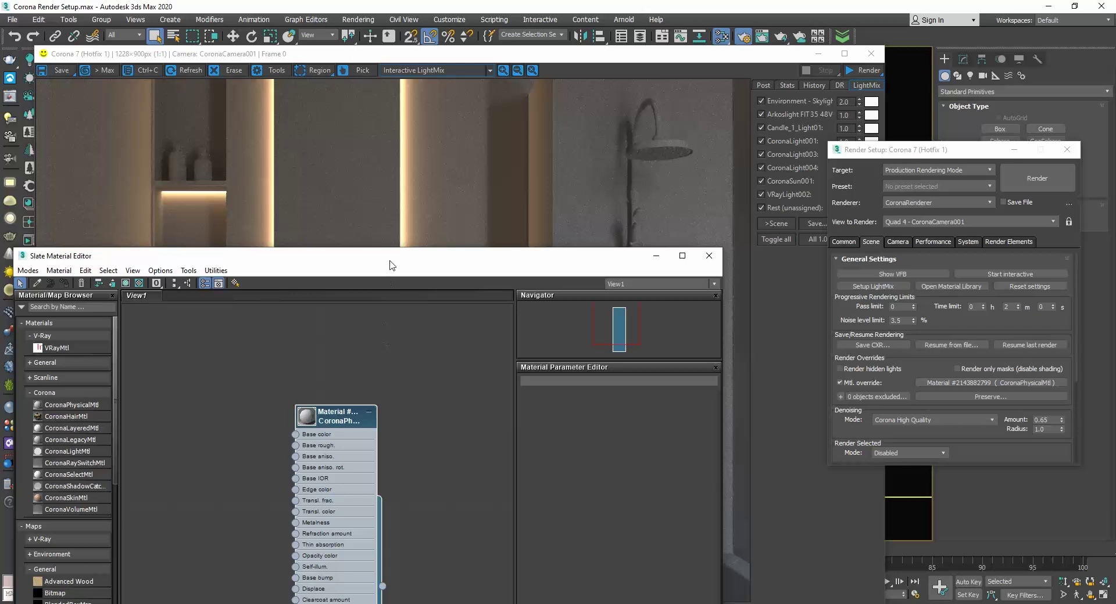
left_click_drag(390, 259, 401, 55)
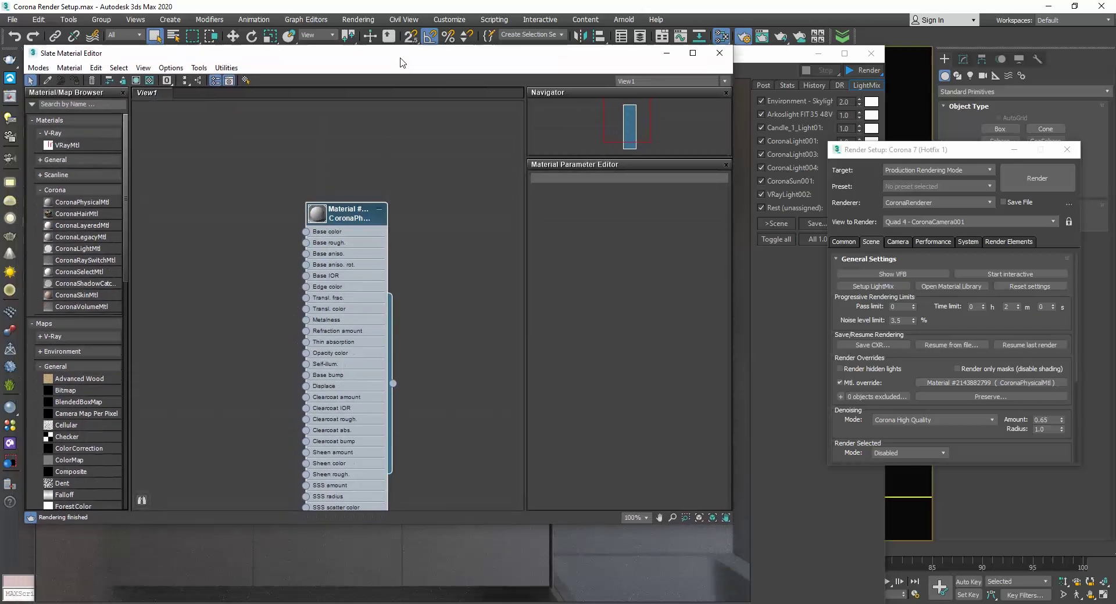
double_click(350, 218)
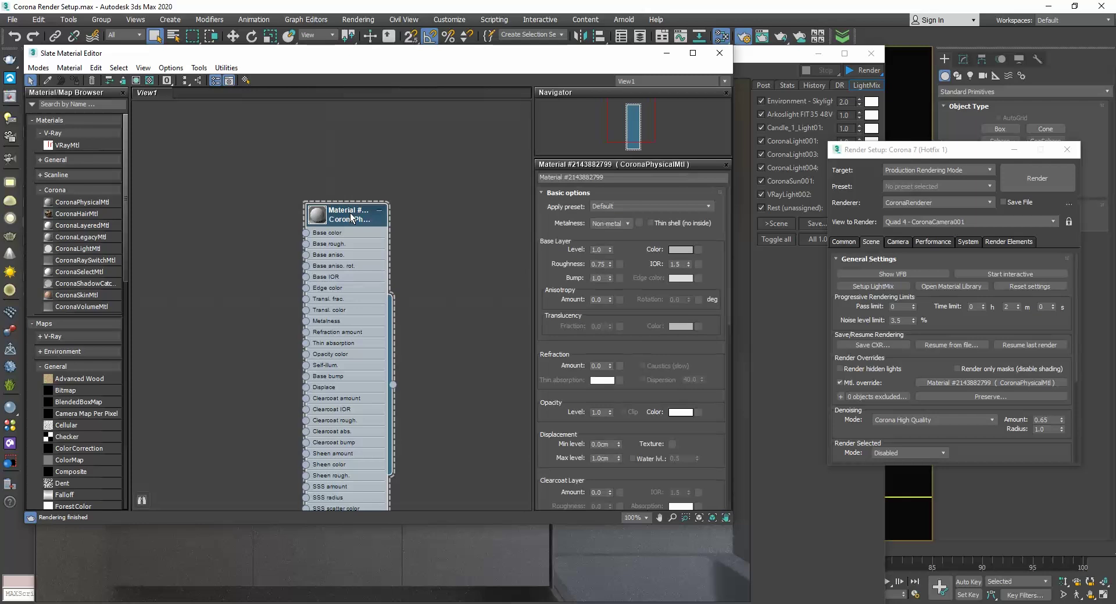
left_click(681, 250)
left_click_drag(343, 129, 343, 148)
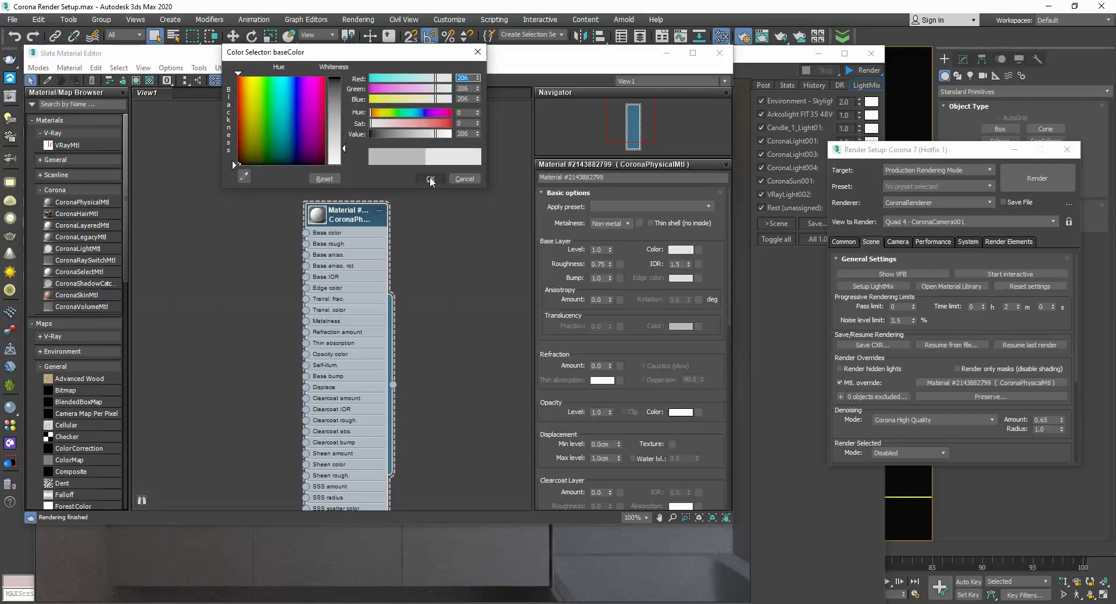
left_click(430, 180)
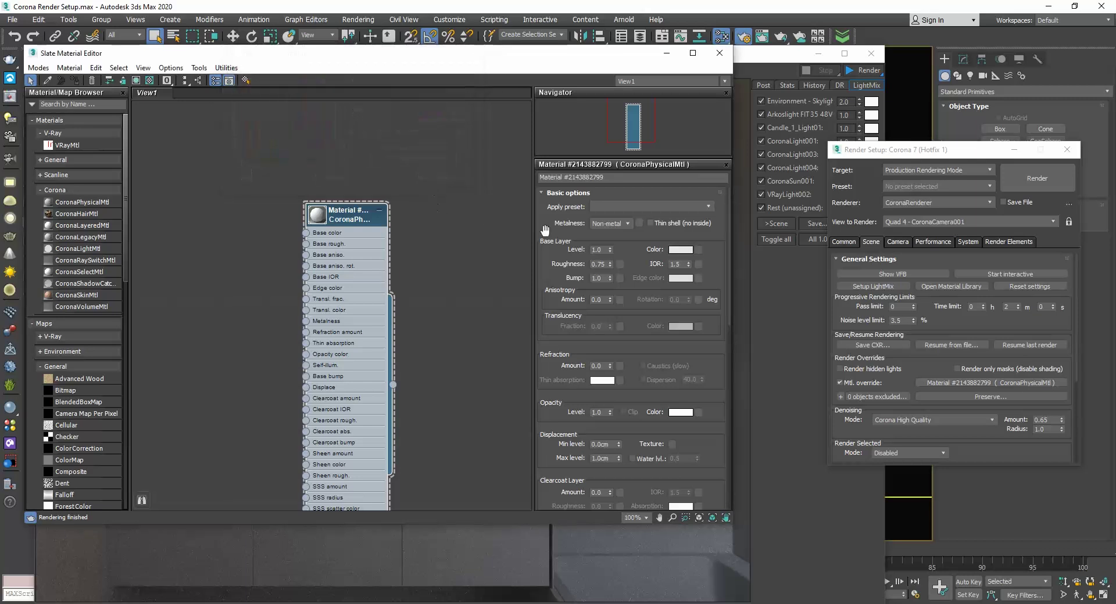
left_click(720, 54)
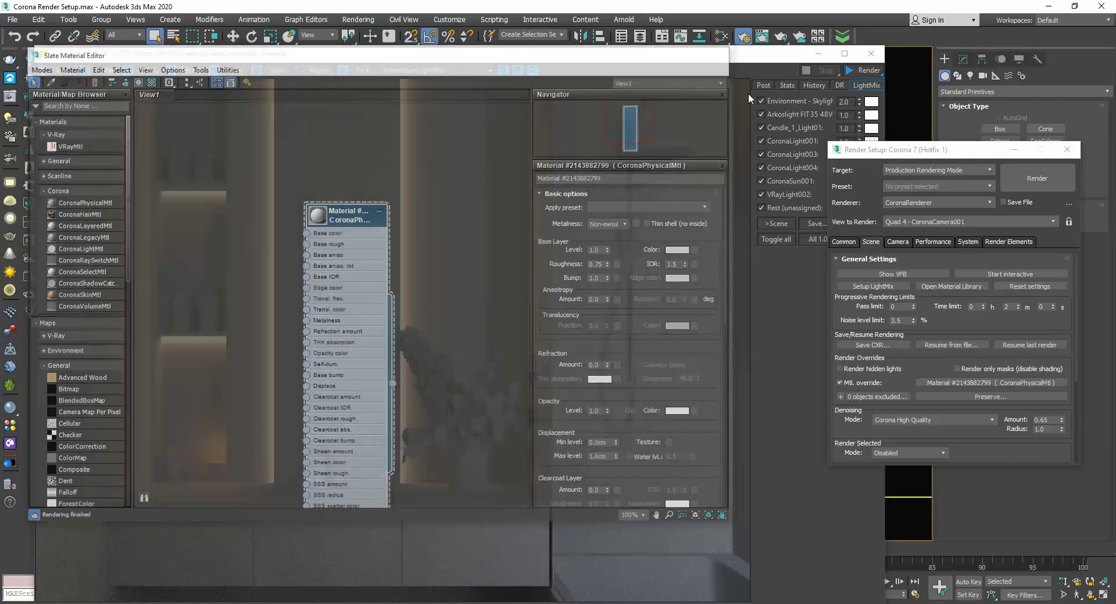
Render the clay version, lower skylight LightMix intensity to 1.0, then disable the material override.
left_click(1031, 182)
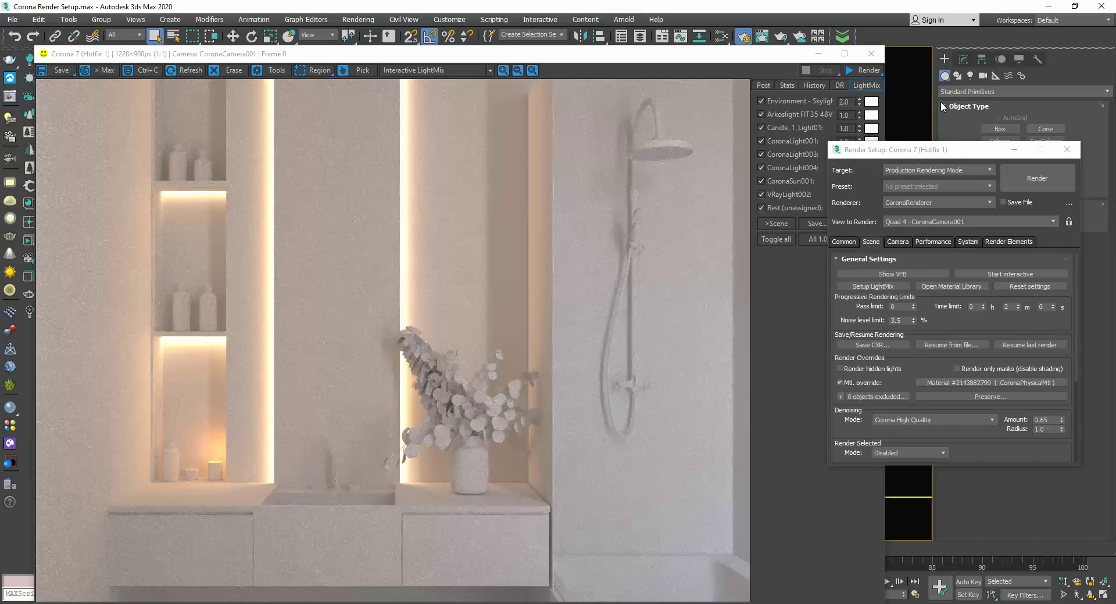
left_click(939, 150)
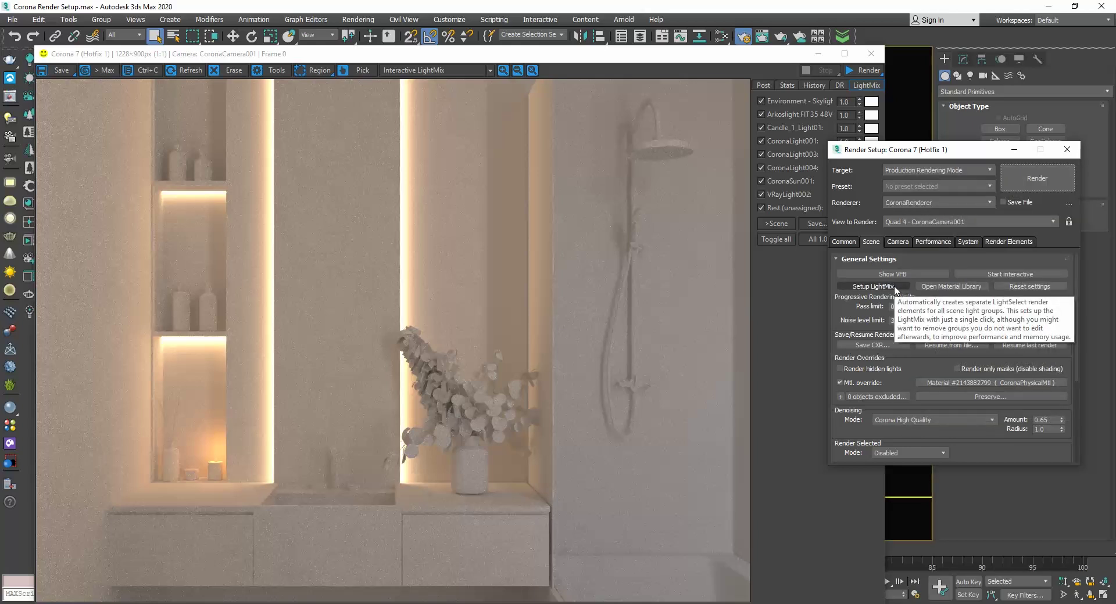
left_click(839, 384)
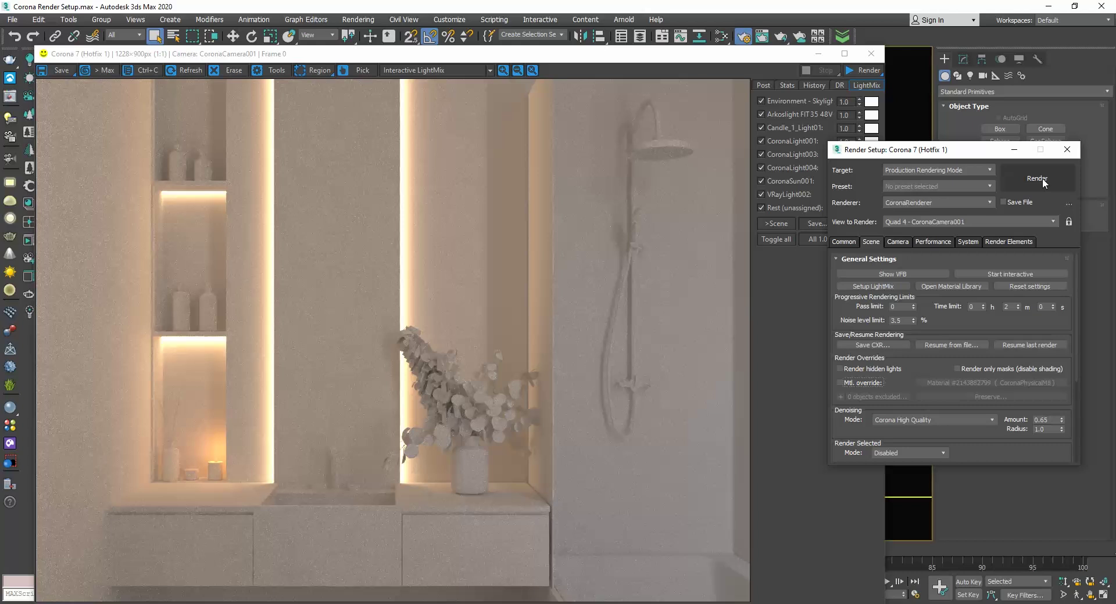
Start the final render with real materials and show the frame buffer's Post settings.
double_click(1007, 306)
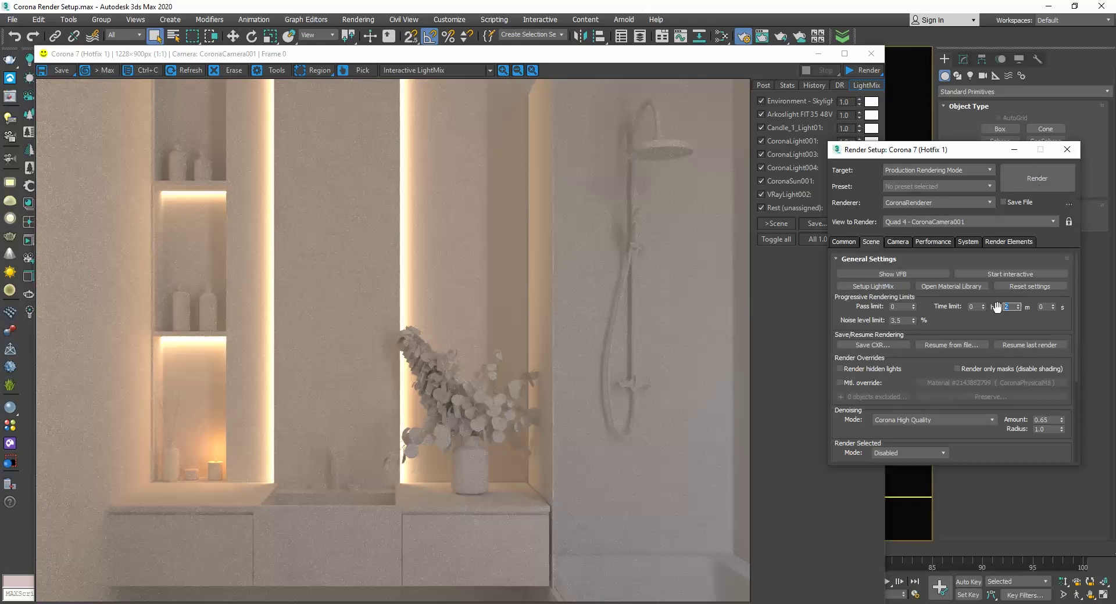
left_click(1056, 179)
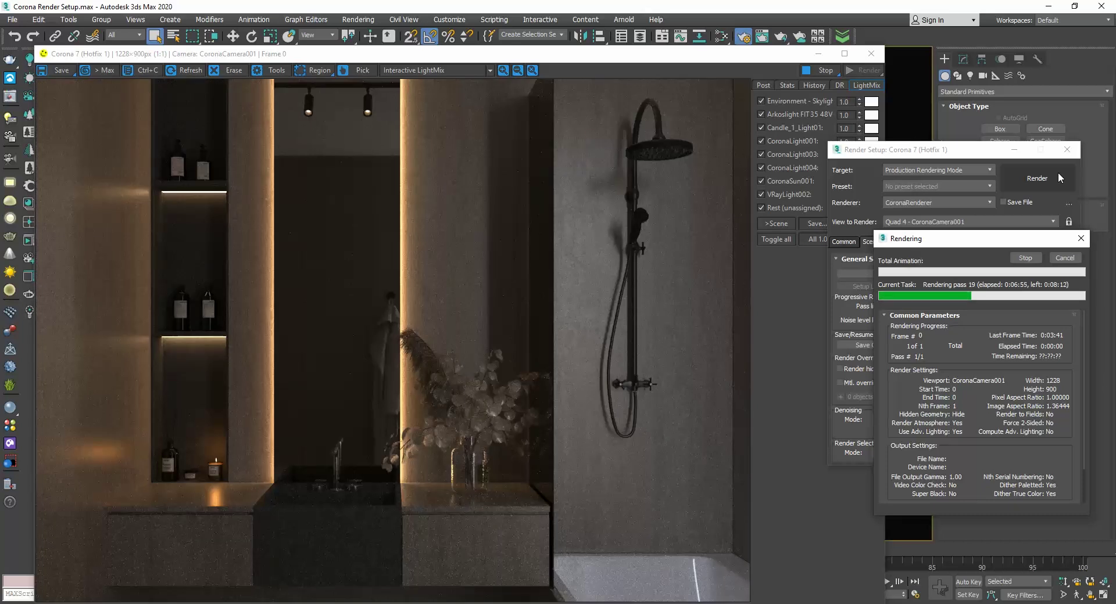
left_click(696, 57)
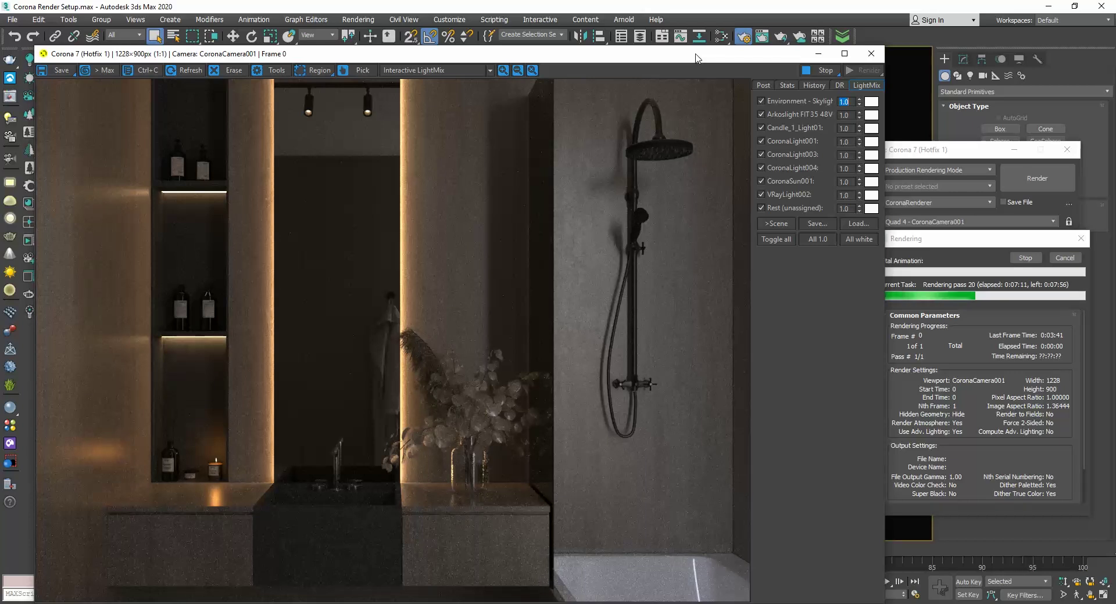
left_click(764, 86)
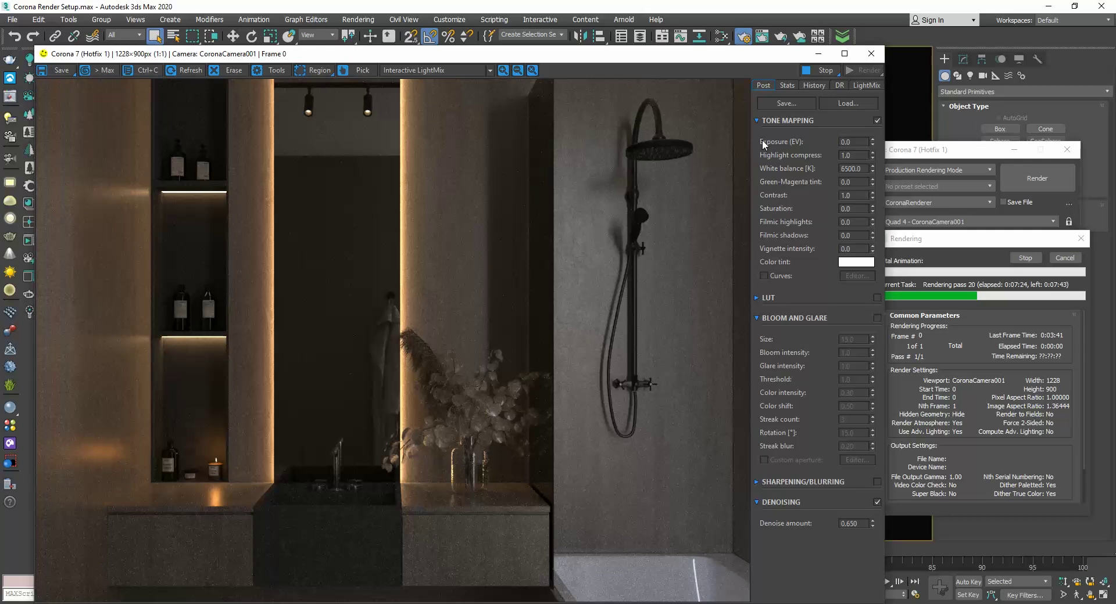
Set the tone-mapping exposure to 2.50 and highlight compress to 8.0.
left_click(826, 140)
type("2.50")
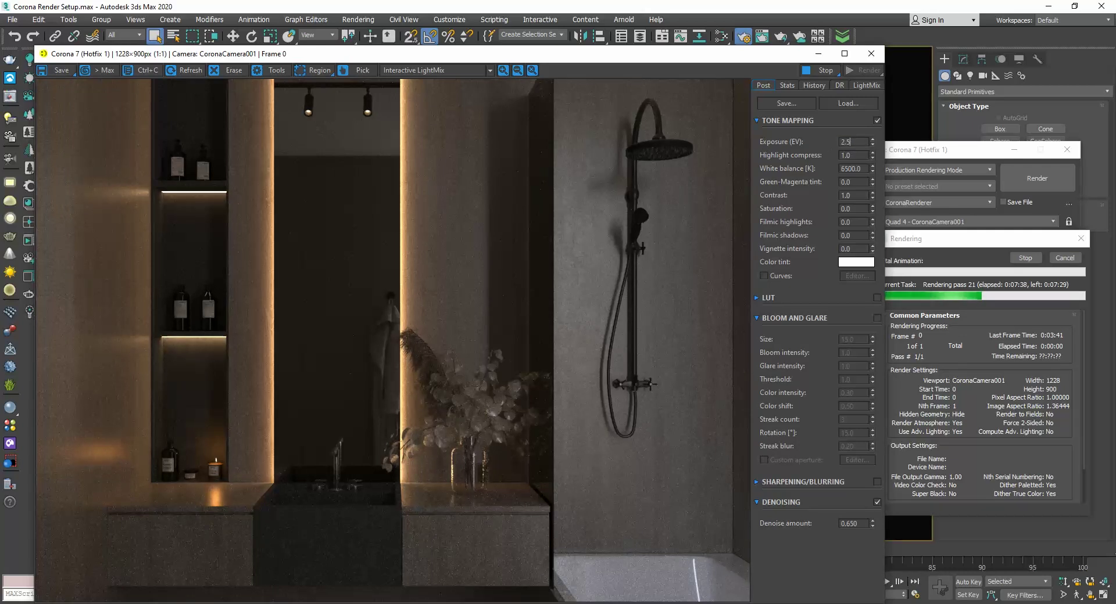
key("Return")
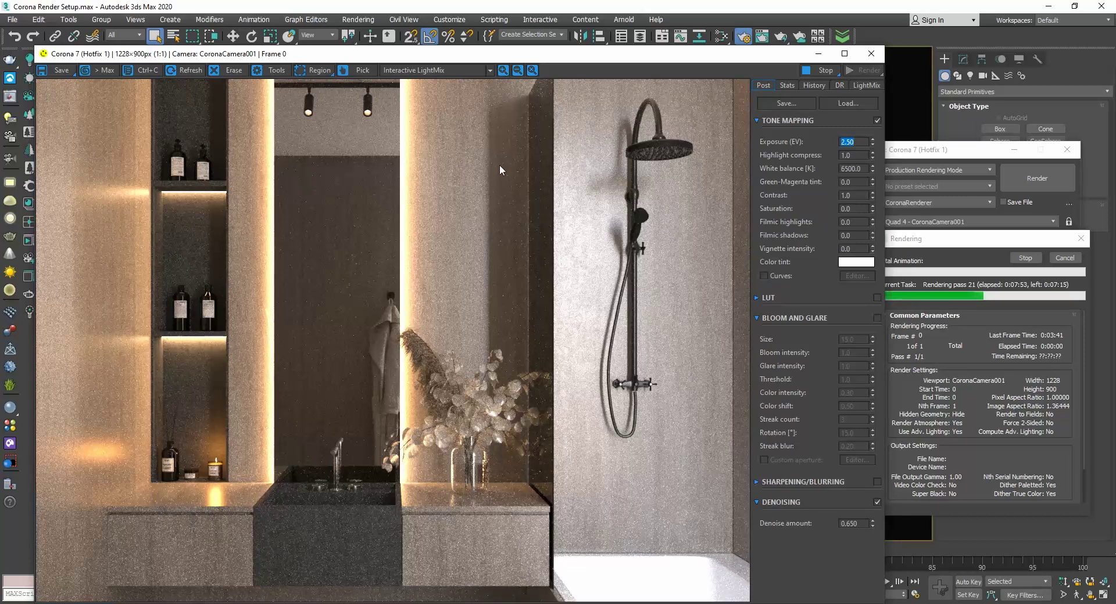
left_click_drag(855, 155, 839, 154)
type("8")
key("Return")
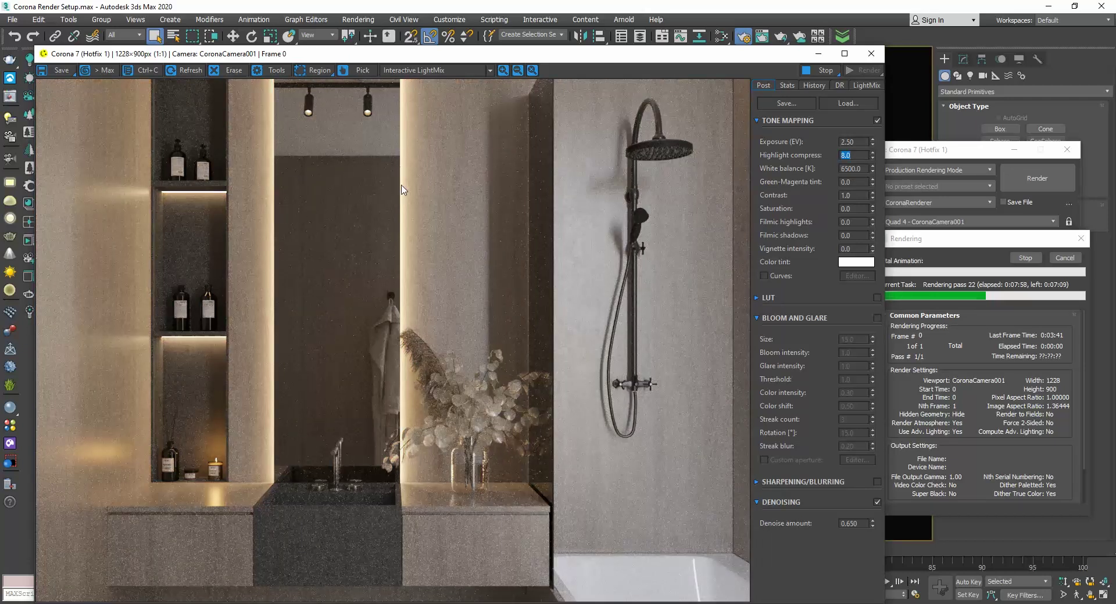
Check the LightMix list, then set white balance to 6000 and enable tone curves.
left_click(867, 86)
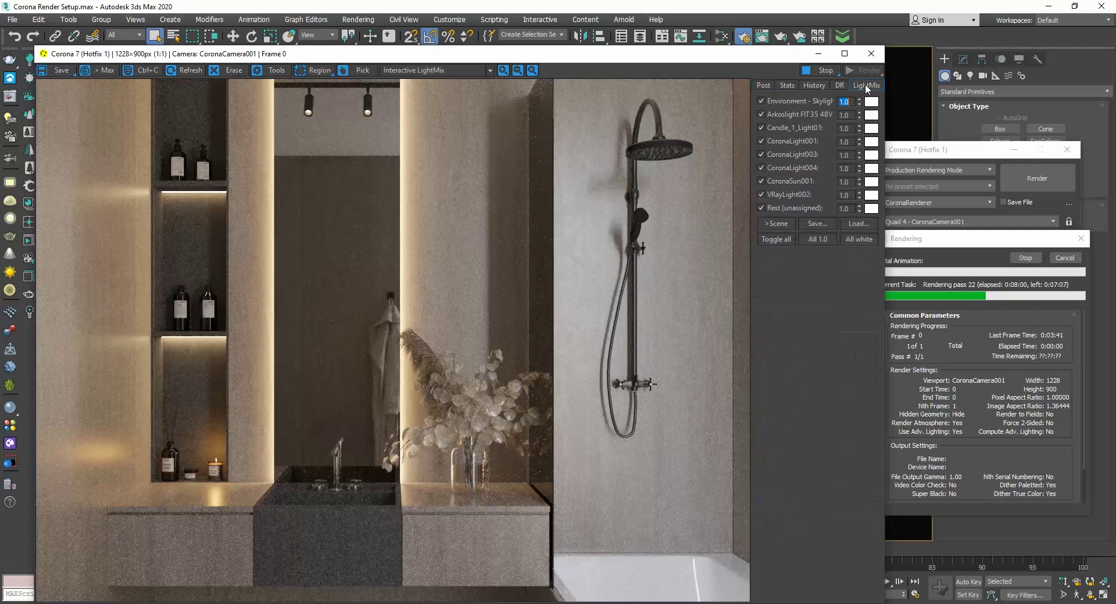
left_click(762, 85)
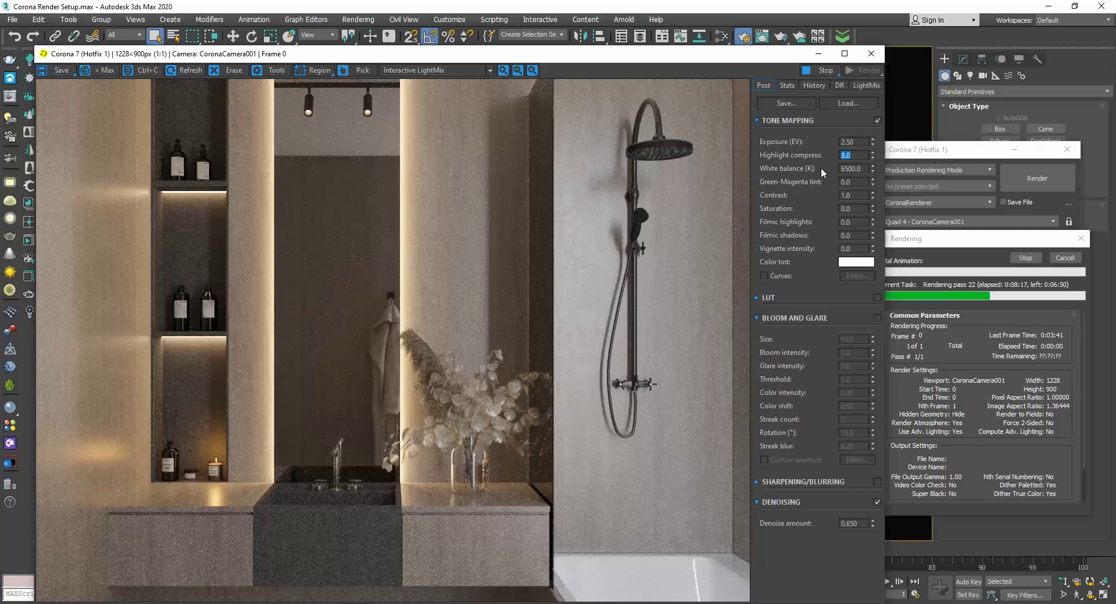
left_click(848, 169)
double_click(849, 169)
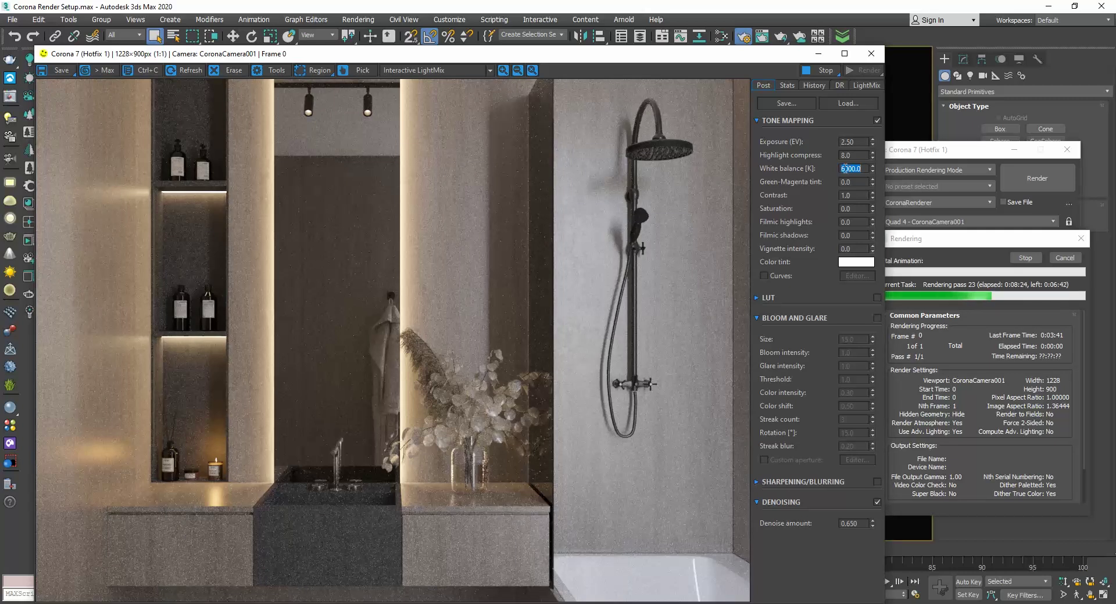
left_click(765, 276)
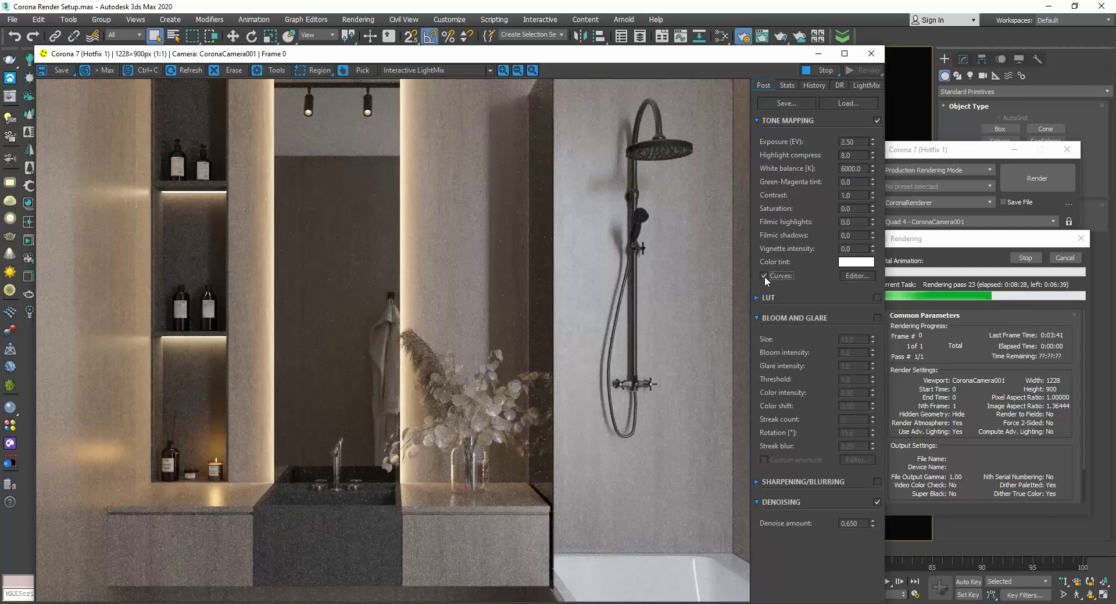
Add points to the Brightness curve, pulling shadows down and lifting highlights.
left_click(848, 276)
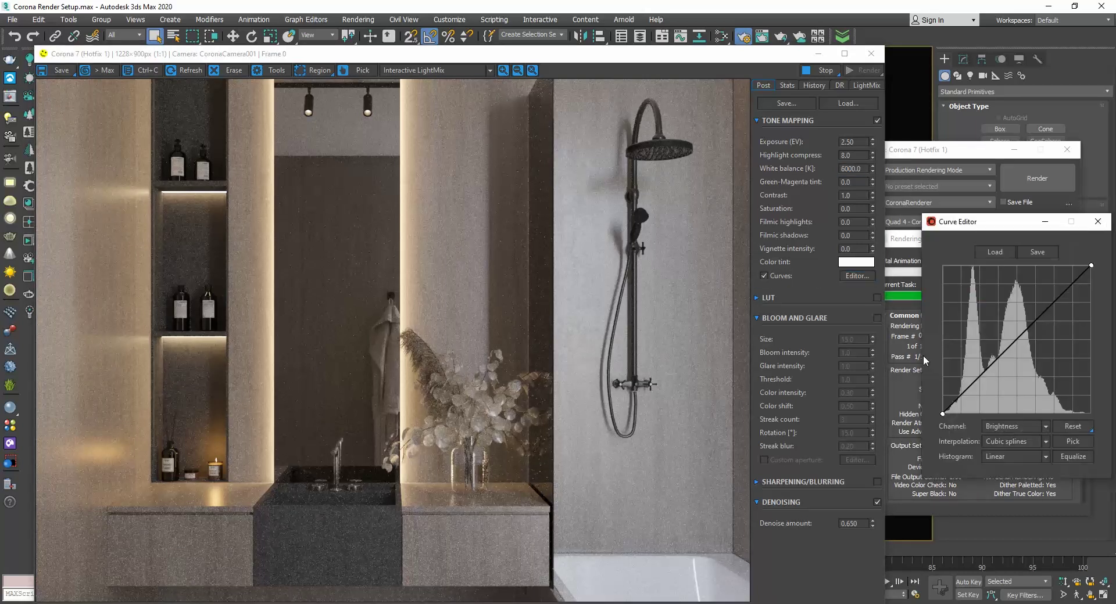
left_click_drag(962, 393, 967, 397)
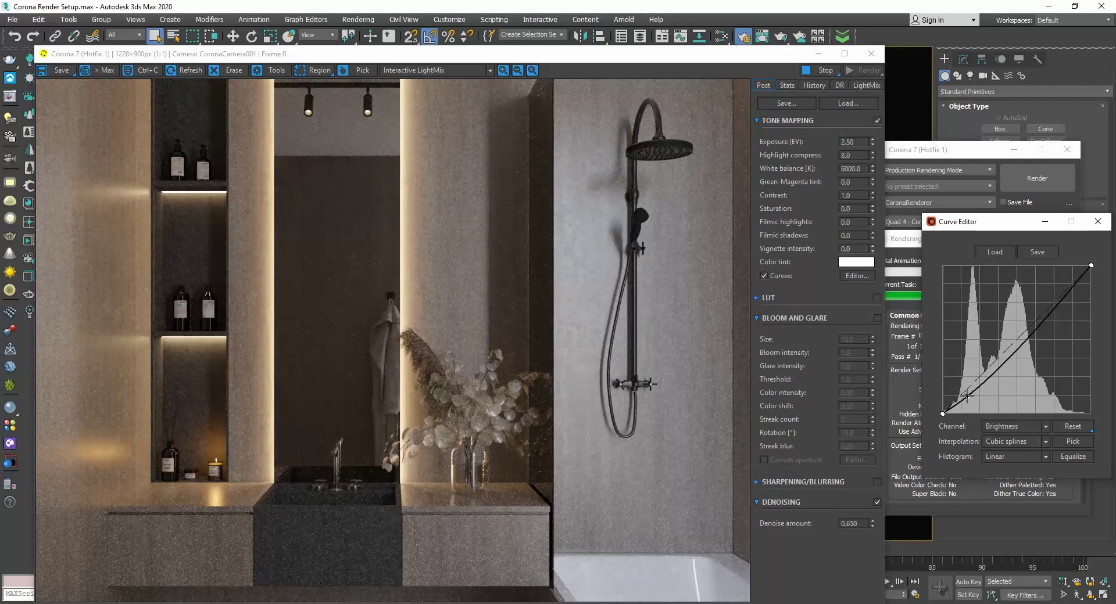
left_click(1019, 350)
left_click_drag(1019, 350, 1034, 327)
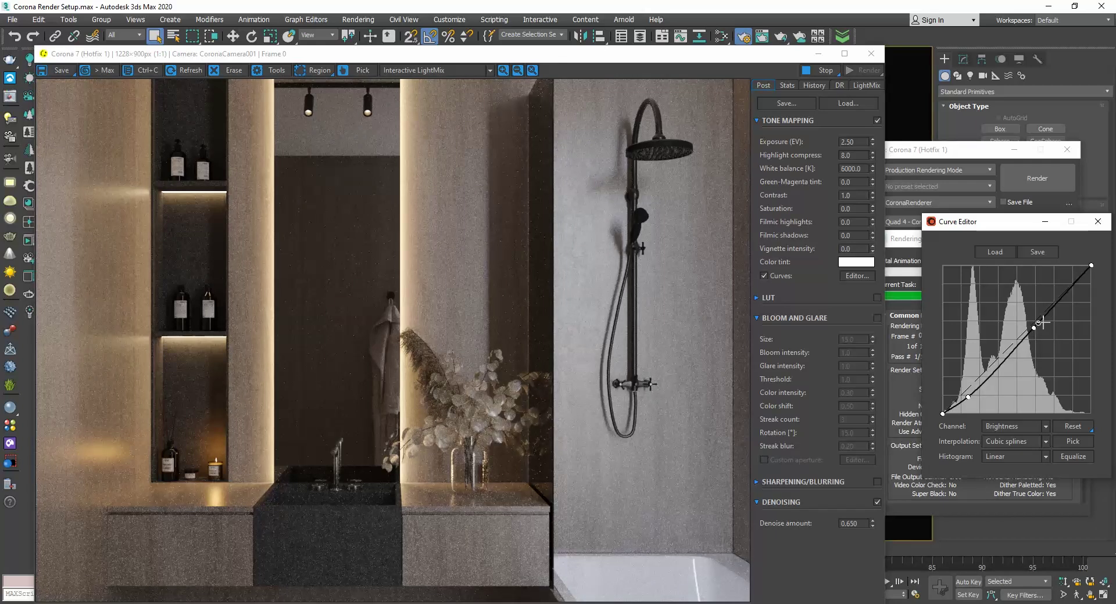
left_click(1085, 271)
Close the curve editor, set contrast to 2.0 and enable Bloom and Glare.
left_click(1097, 223)
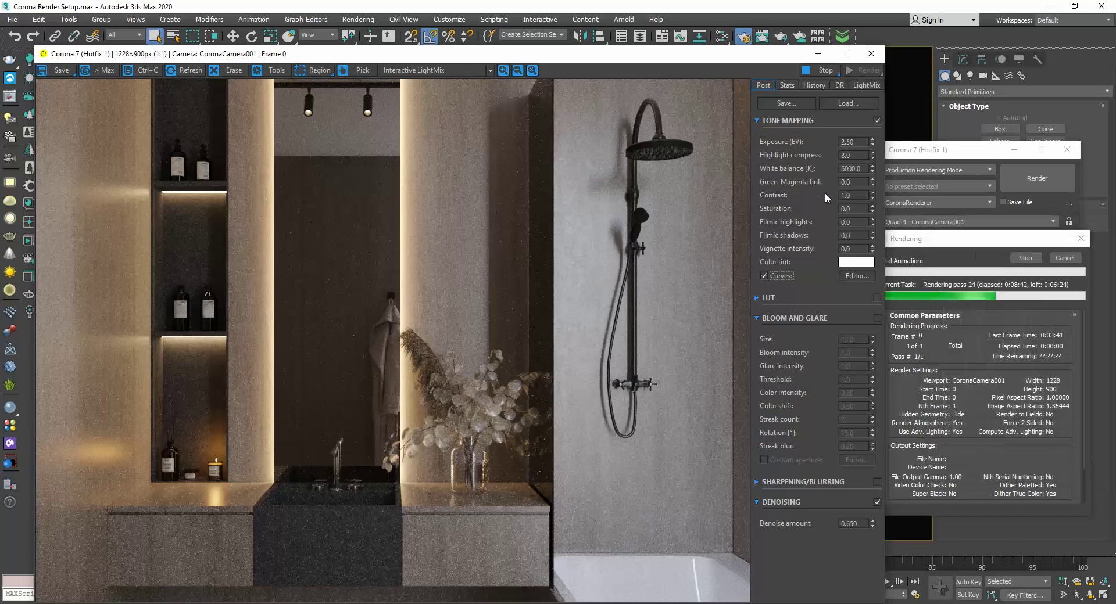
left_click(844, 196)
type("2")
key("Return")
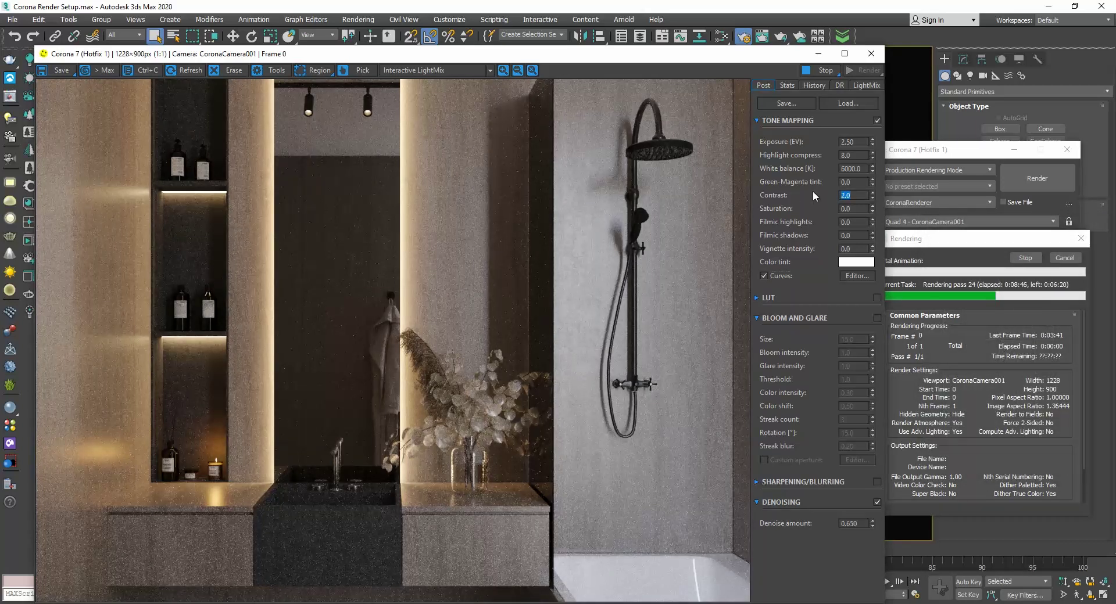
left_click(877, 319)
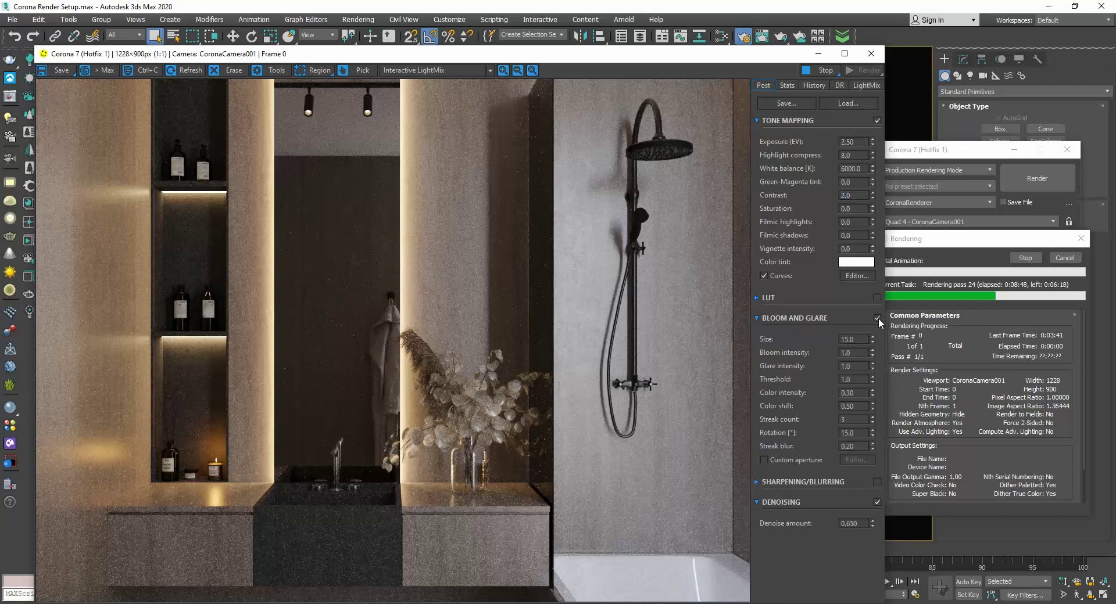